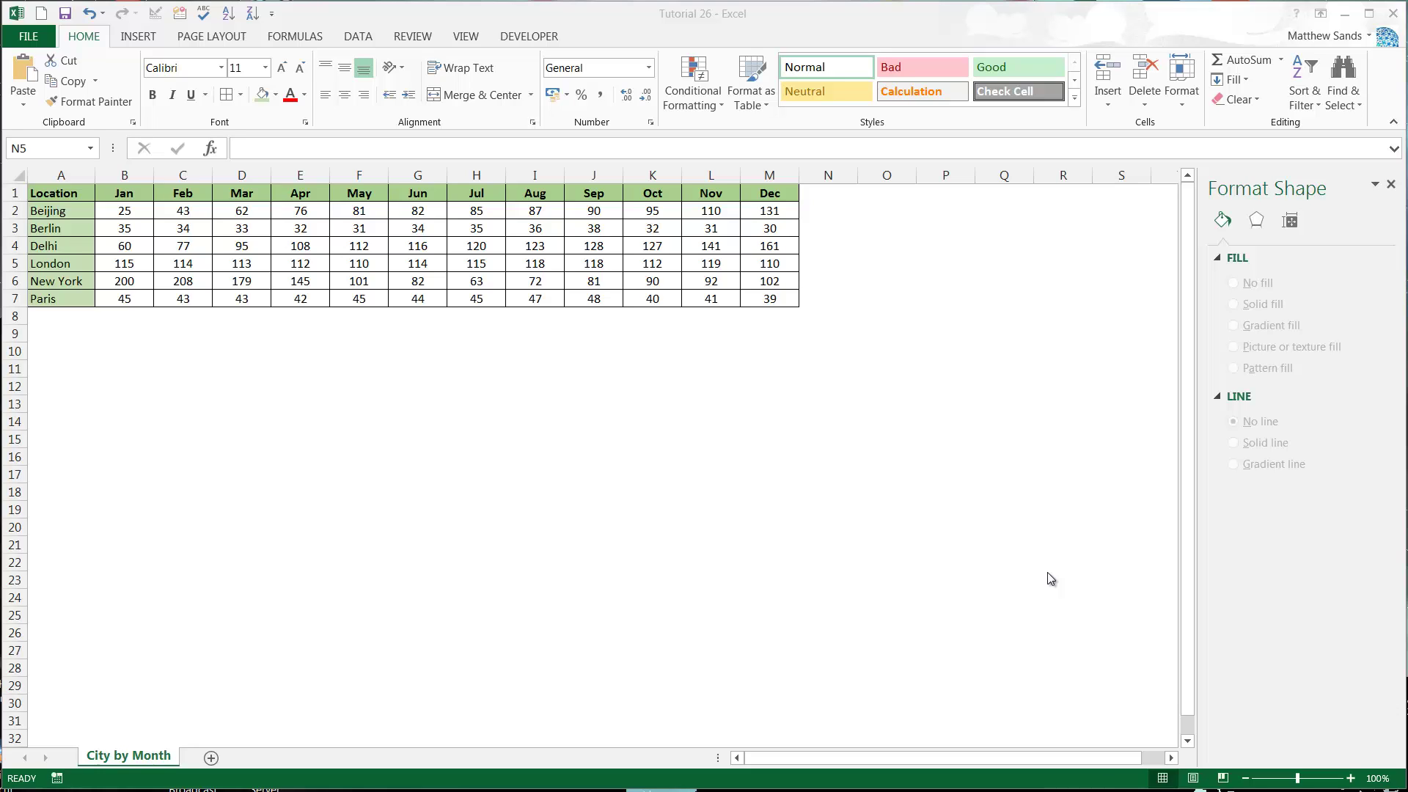
# Deselect the shape and look over the monthly values B1:M7 and the Jan–Dec headers.
pyautogui.click(842, 266)
pyautogui.click(836, 227)
pyautogui.click(872, 214)
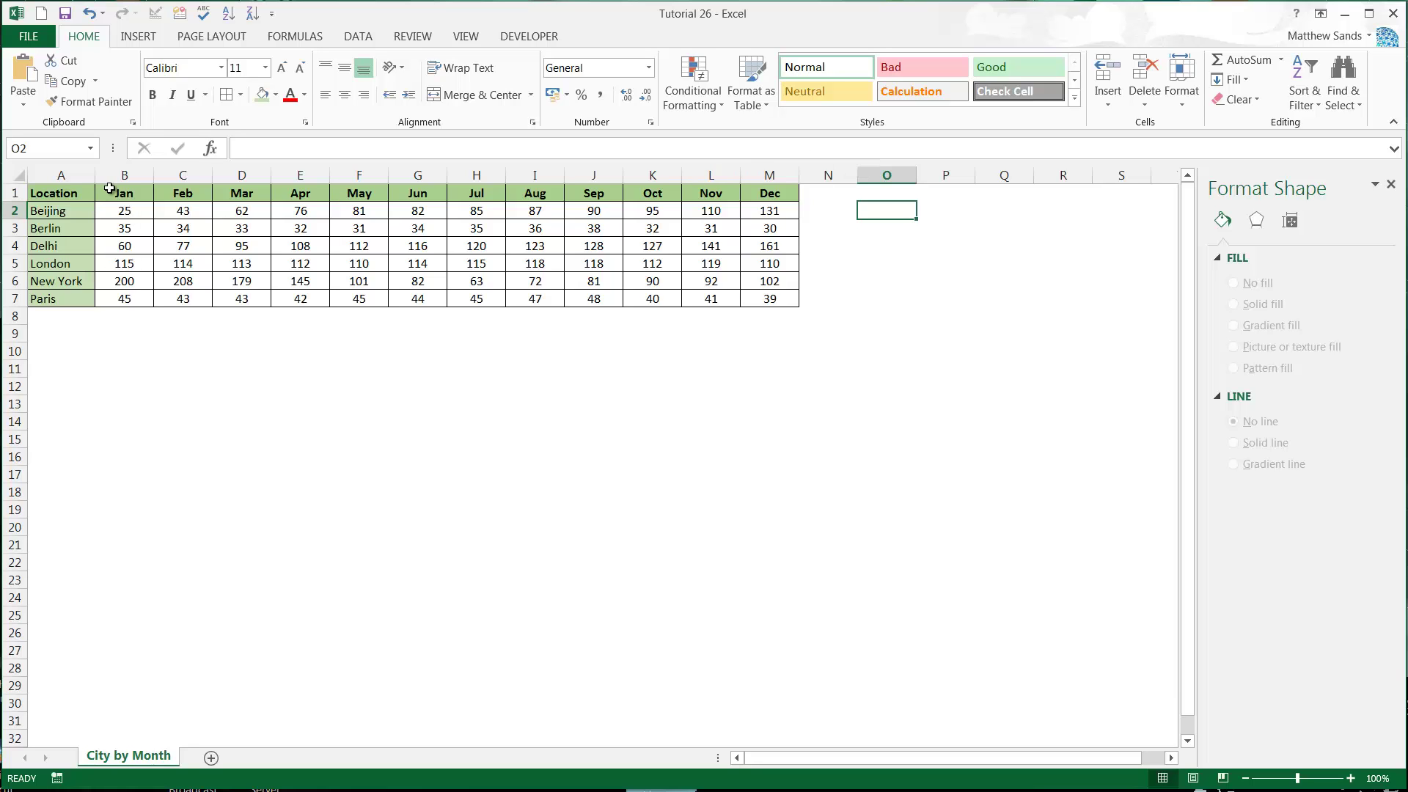
pyautogui.moveTo(110, 188); pyautogui.dragTo(767, 195)
pyautogui.click(594, 228)
pyautogui.click(300, 228)
pyautogui.click(249, 228)
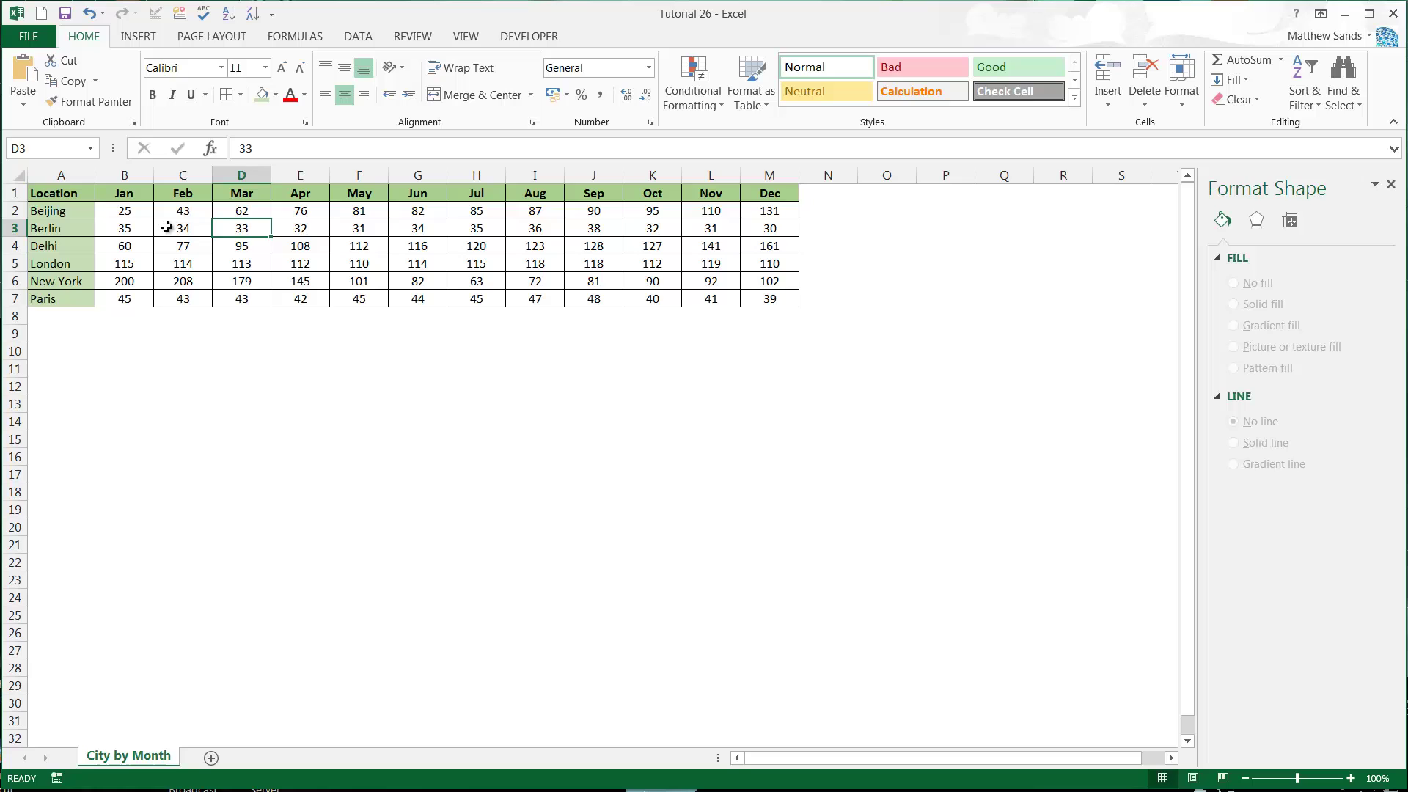
pyautogui.click(166, 226)
pyautogui.click(121, 192)
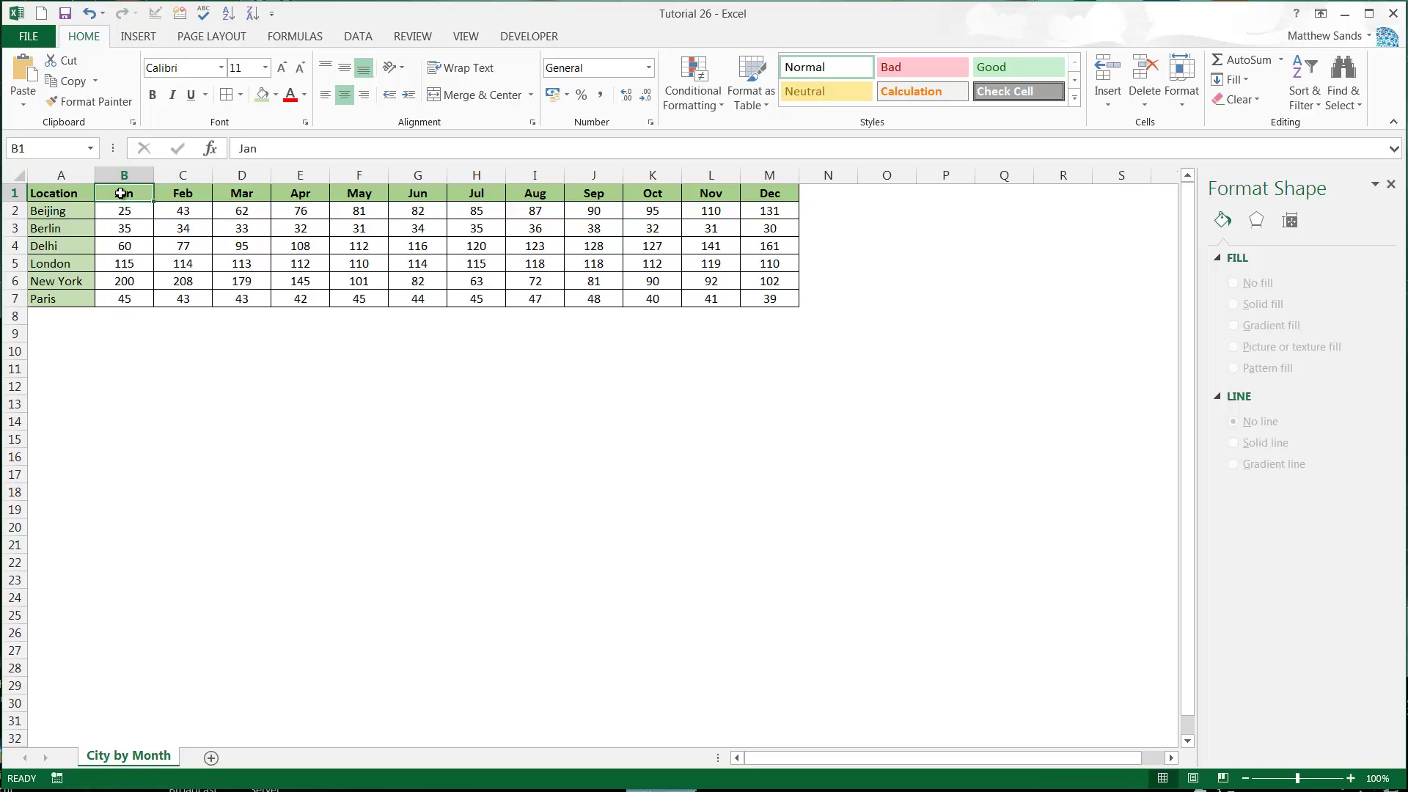
pyautogui.moveTo(121, 193); pyautogui.dragTo(767, 195)
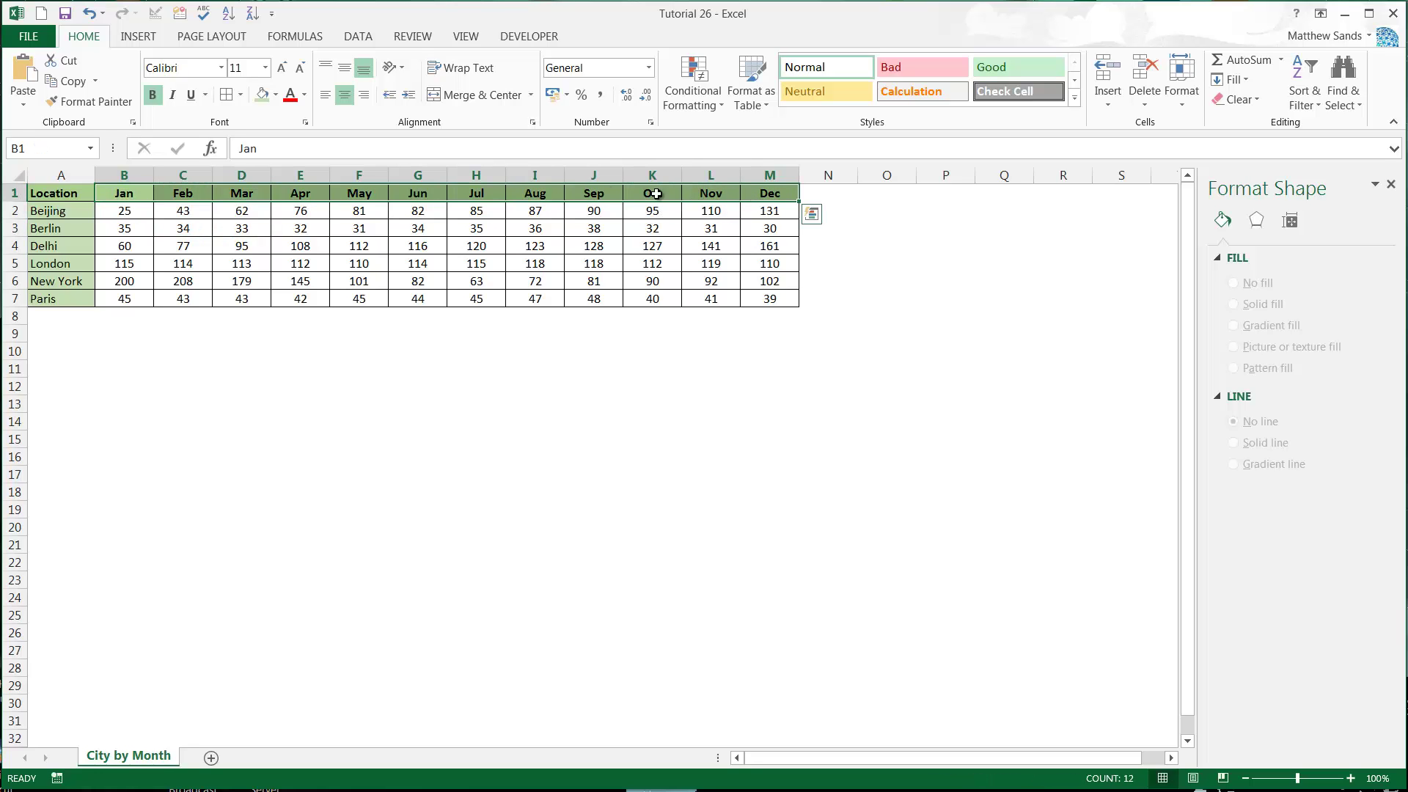
# Check the city names in column A, from Beijing down to Paris.
pyautogui.click(138, 193)
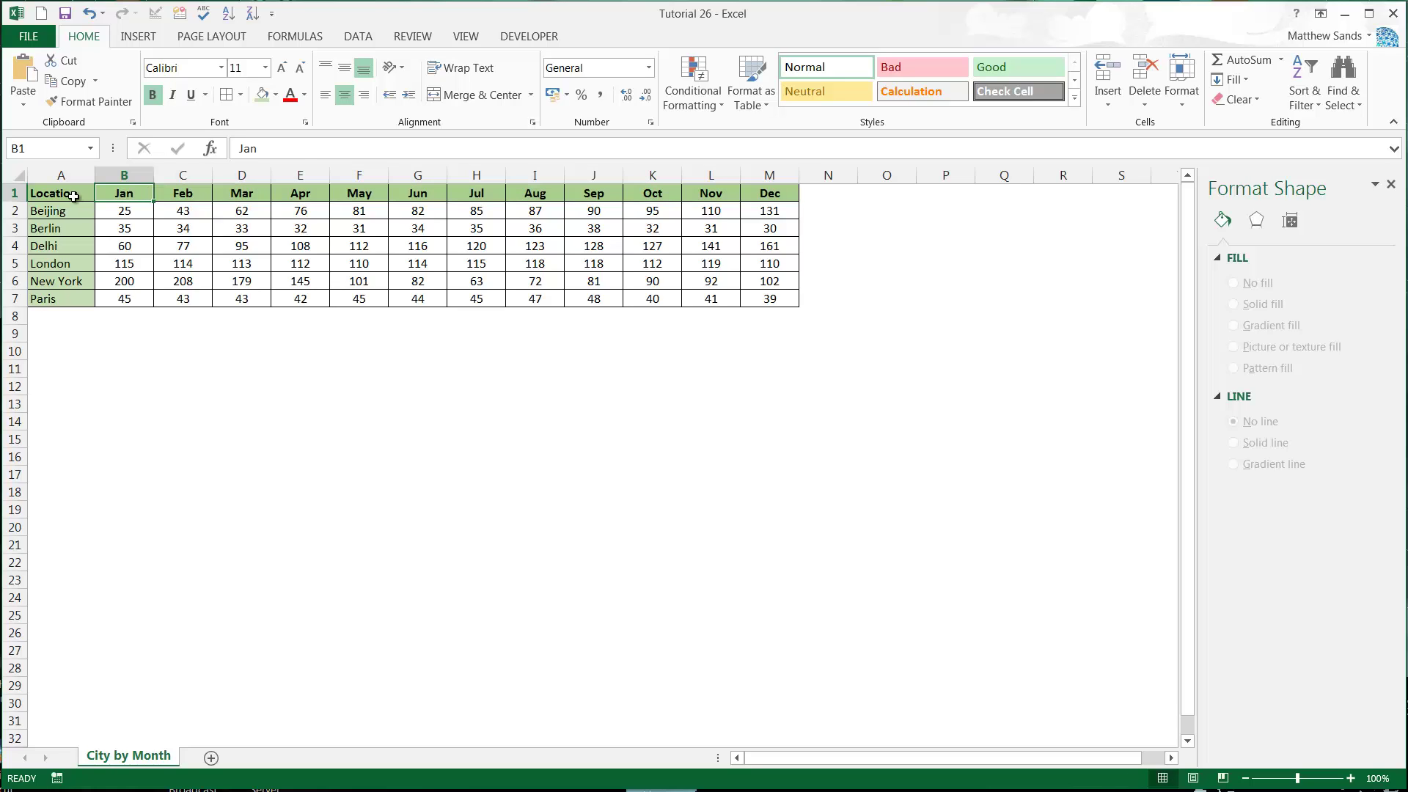
pyautogui.click(69, 192)
pyautogui.click(69, 210)
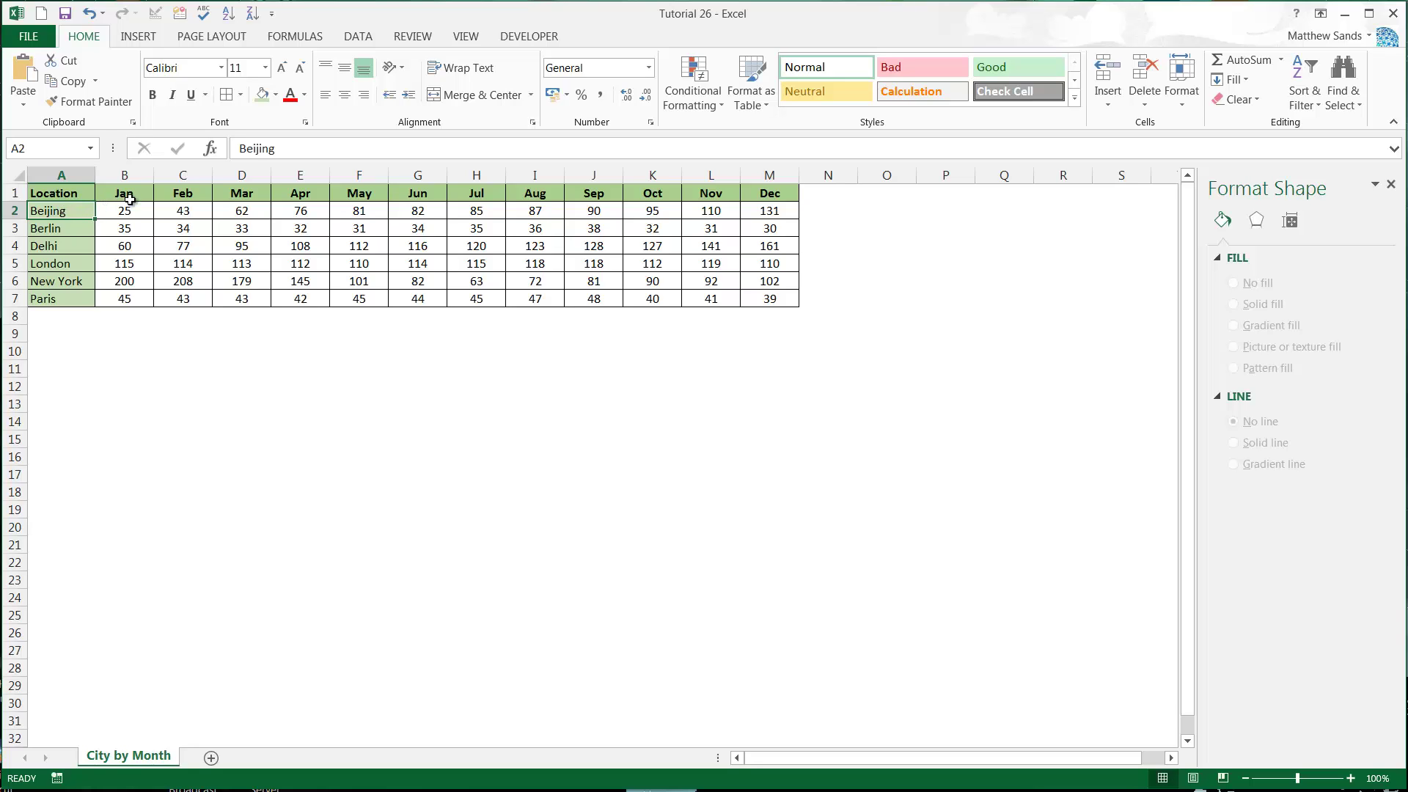
pyautogui.moveTo(60, 211)
pyautogui.mouseDown()
pyautogui.moveTo(66, 297)
pyautogui.moveTo(74, 214)
pyautogui.mouseUp()
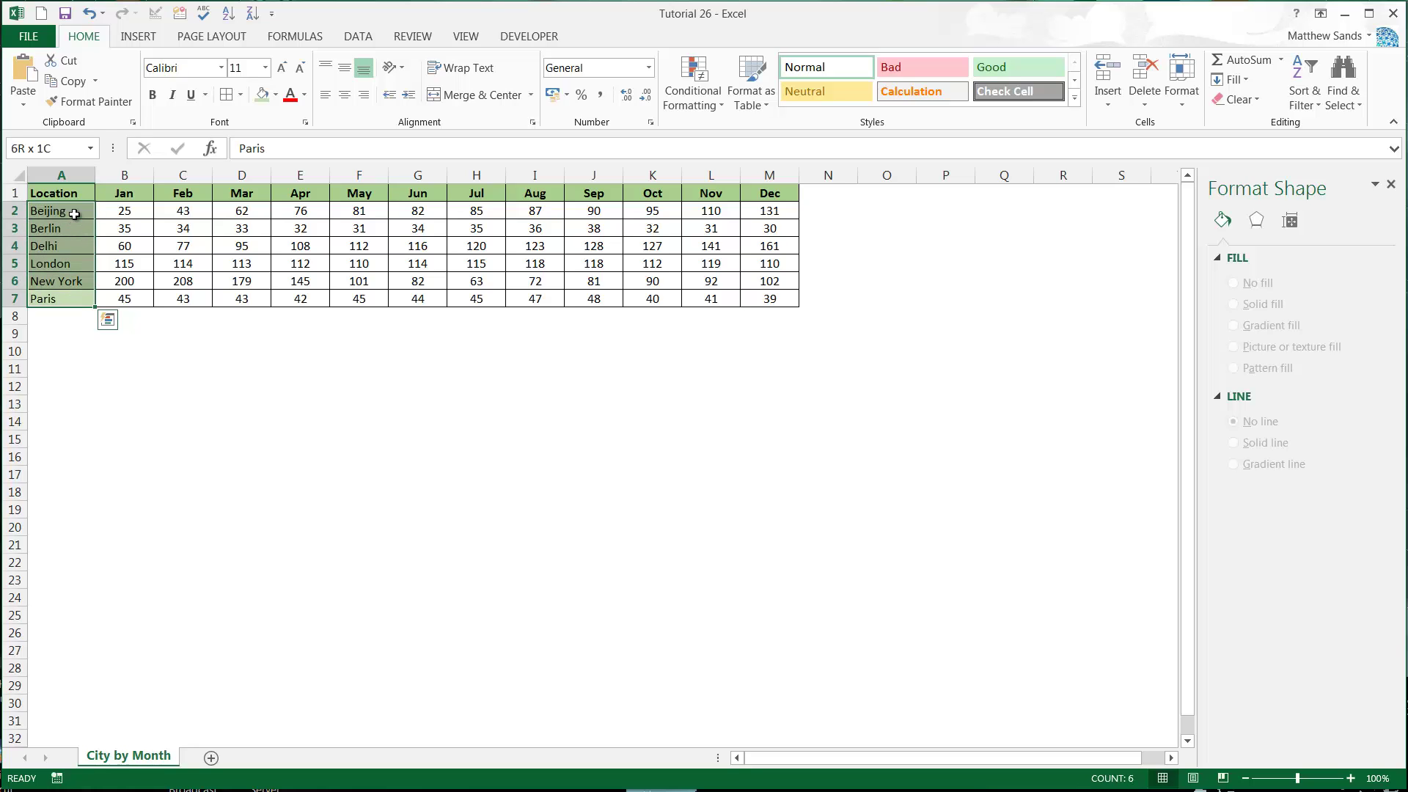
pyautogui.click(69, 229)
pyautogui.click(66, 213)
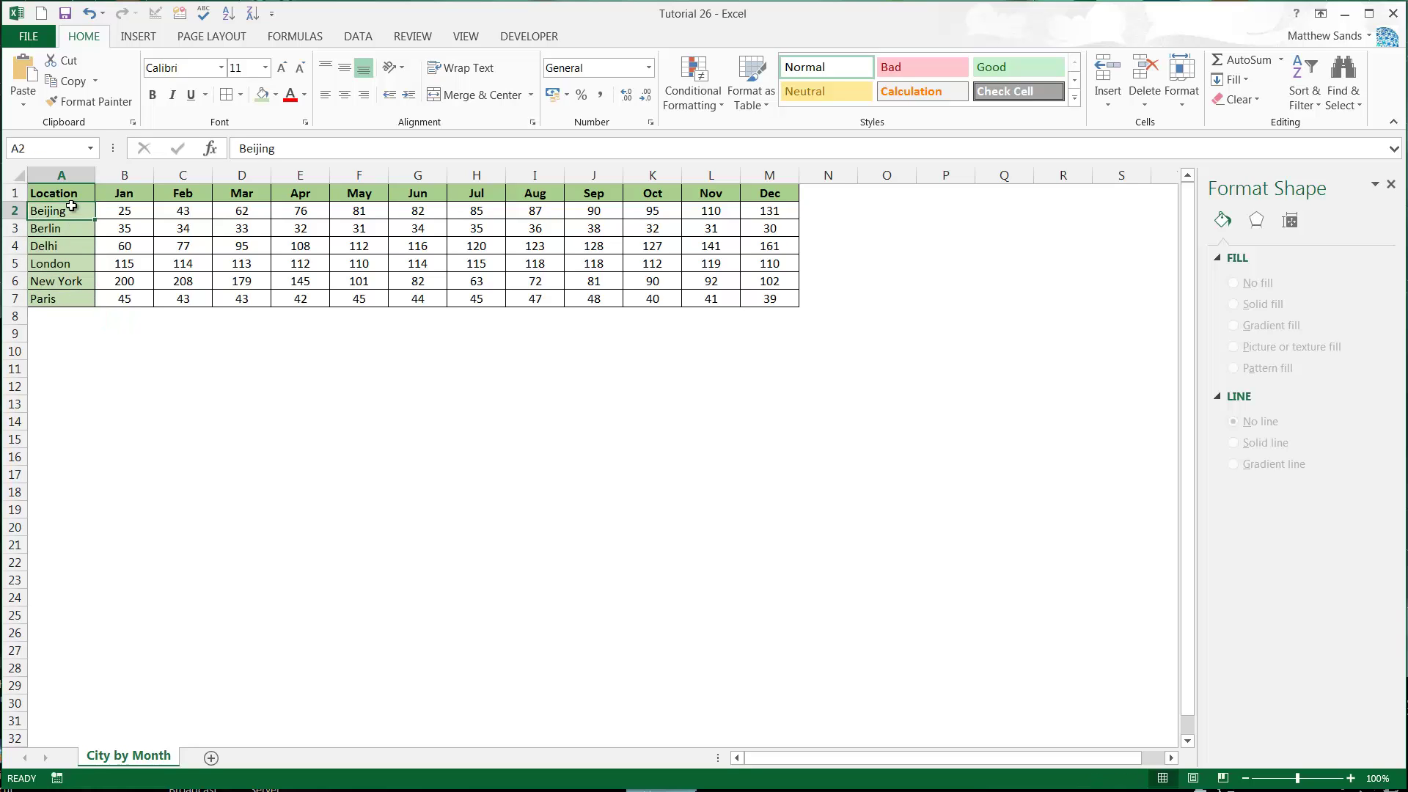
pyautogui.click(66, 228)
pyautogui.click(66, 214)
pyautogui.click(68, 228)
pyautogui.click(69, 246)
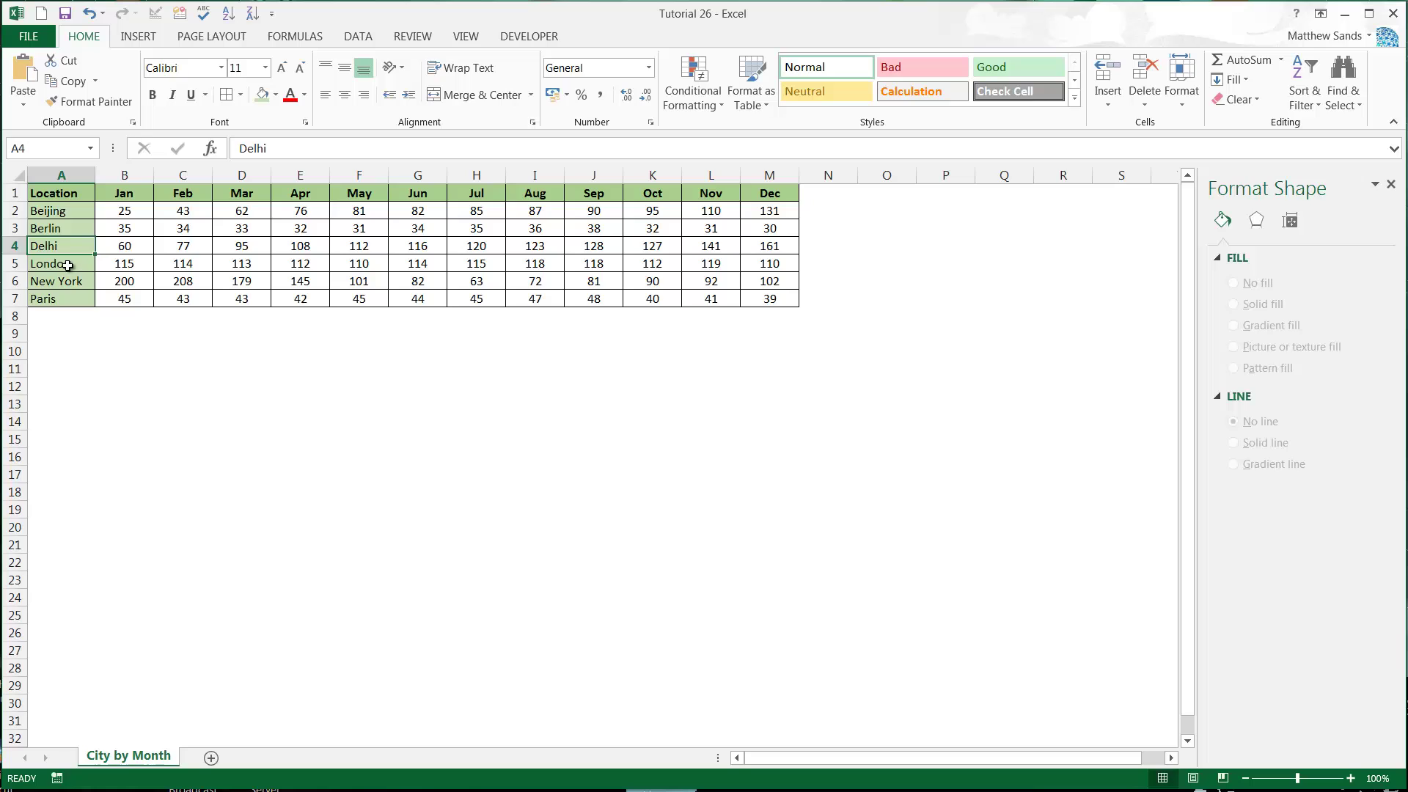
pyautogui.click(67, 297)
pyautogui.click(69, 281)
pyautogui.click(68, 246)
pyautogui.click(66, 228)
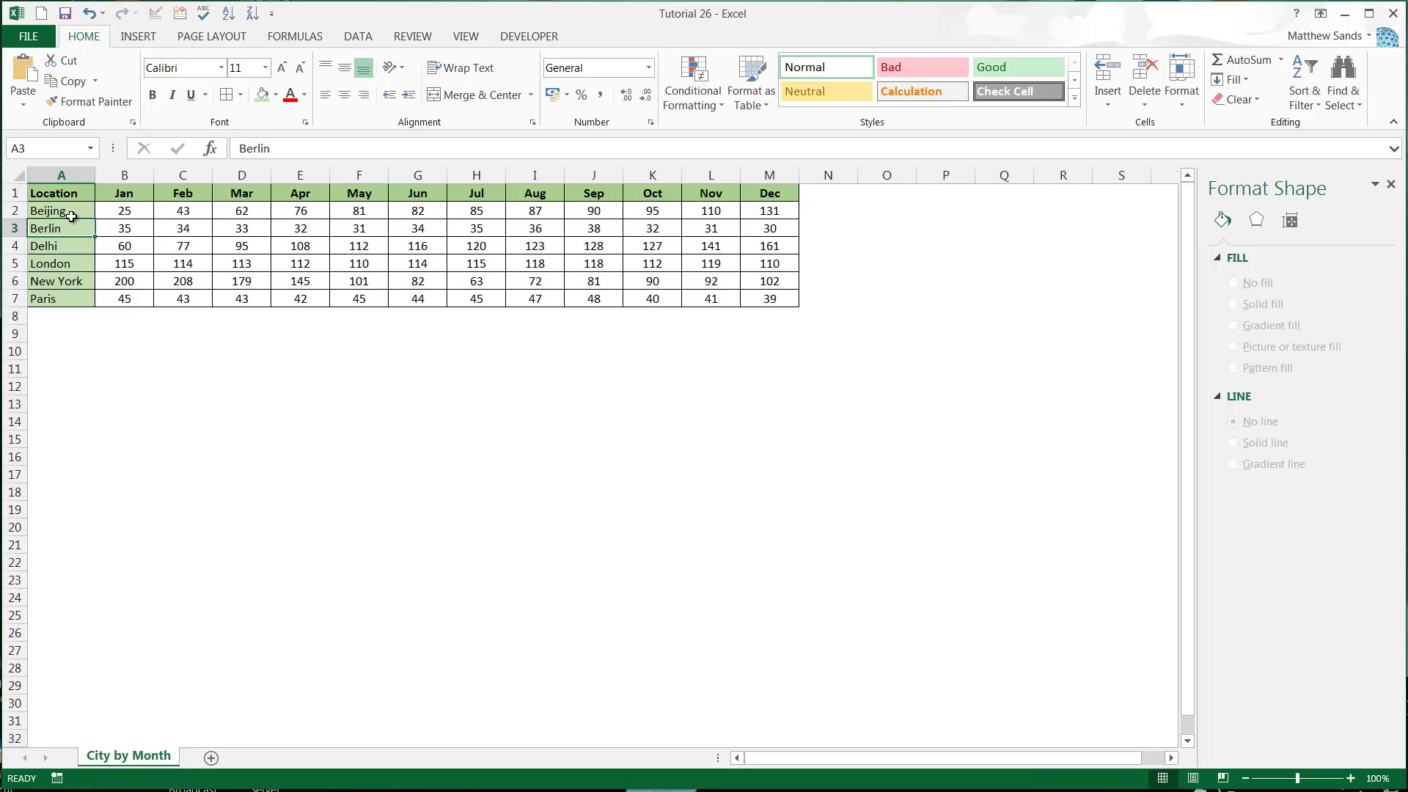
pyautogui.click(66, 211)
# Re-check the Jan–Dec month headers and the Beijing-to-Paris city names.
pyautogui.click(142, 197)
pyautogui.moveTo(142, 197); pyautogui.dragTo(764, 192)
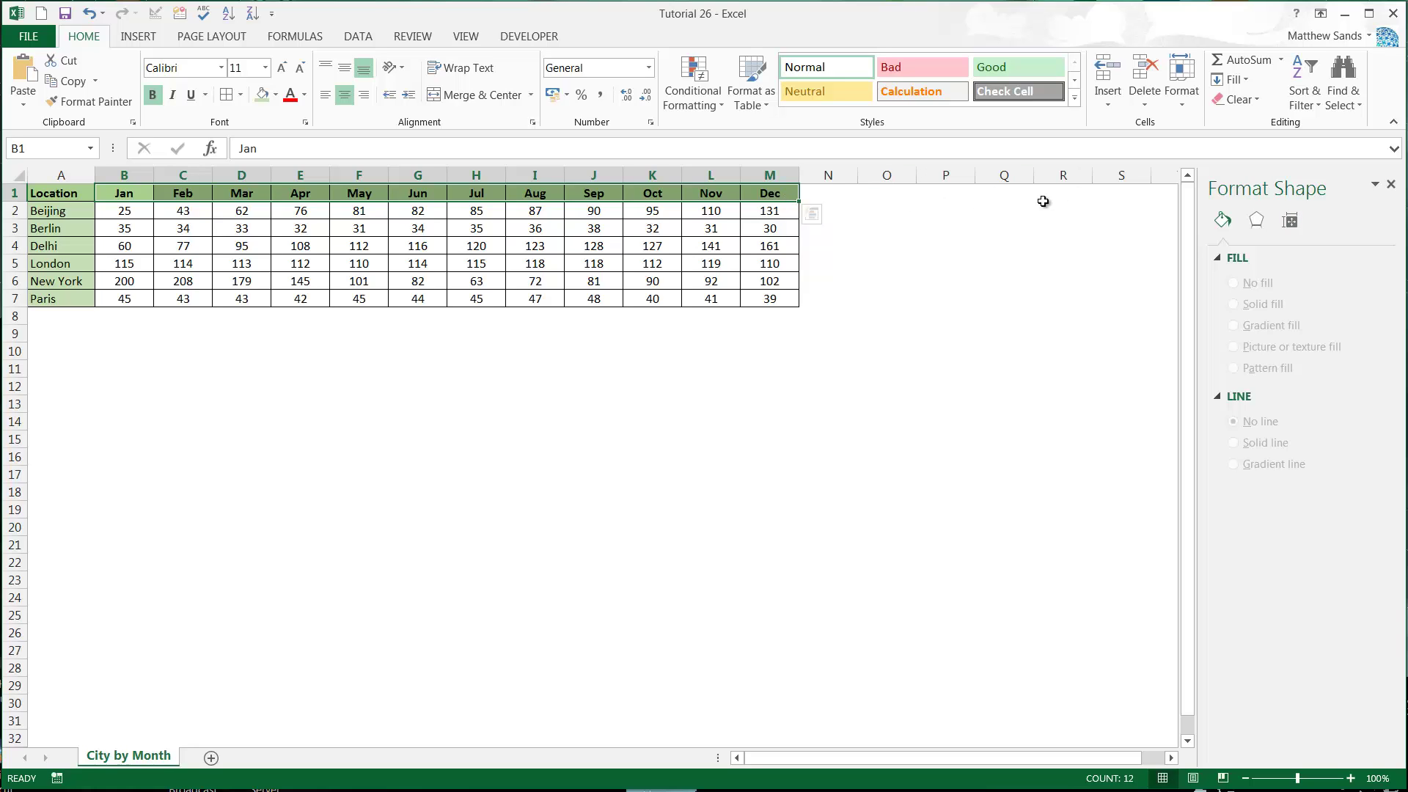
pyautogui.click(829, 195)
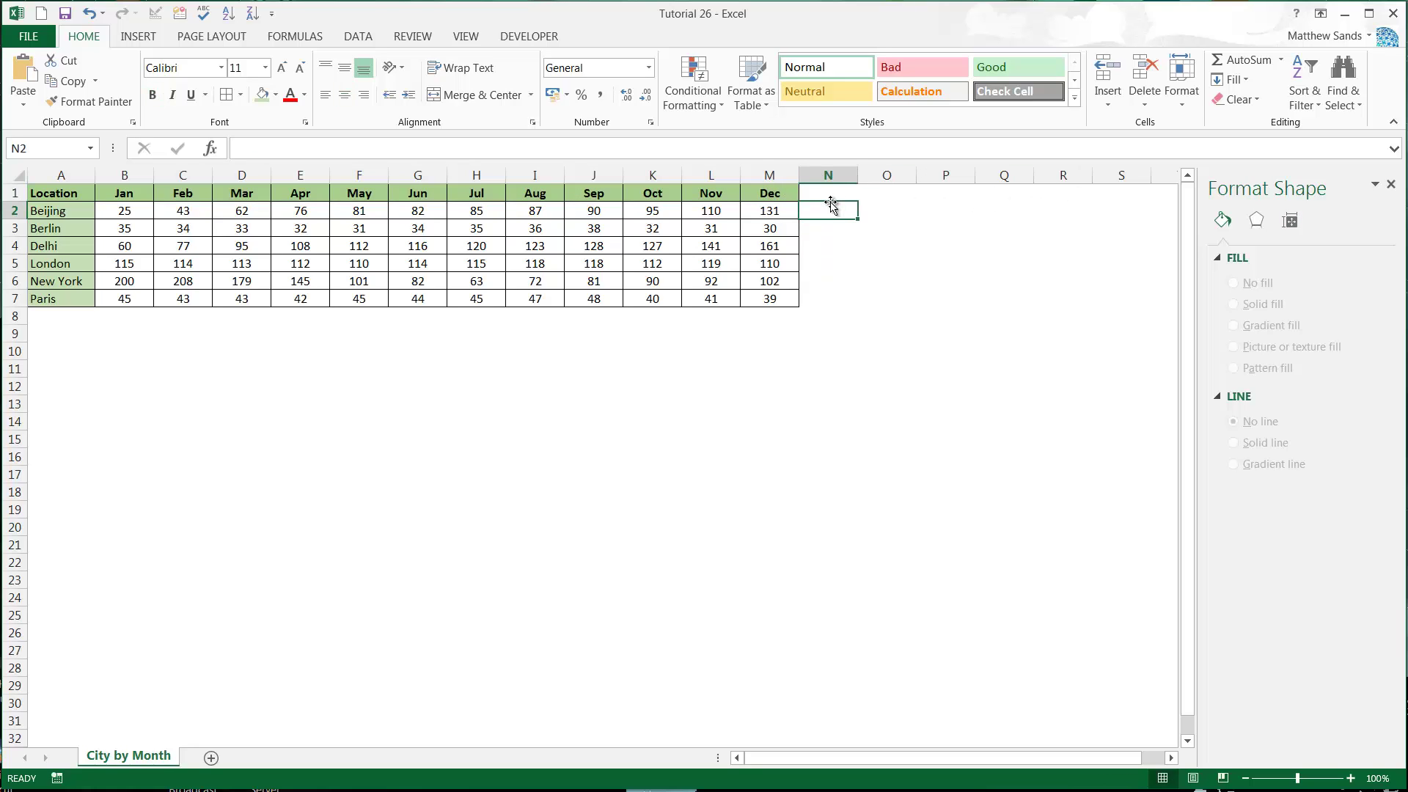
pyautogui.click(139, 194)
pyautogui.click(185, 192)
pyautogui.click(128, 193)
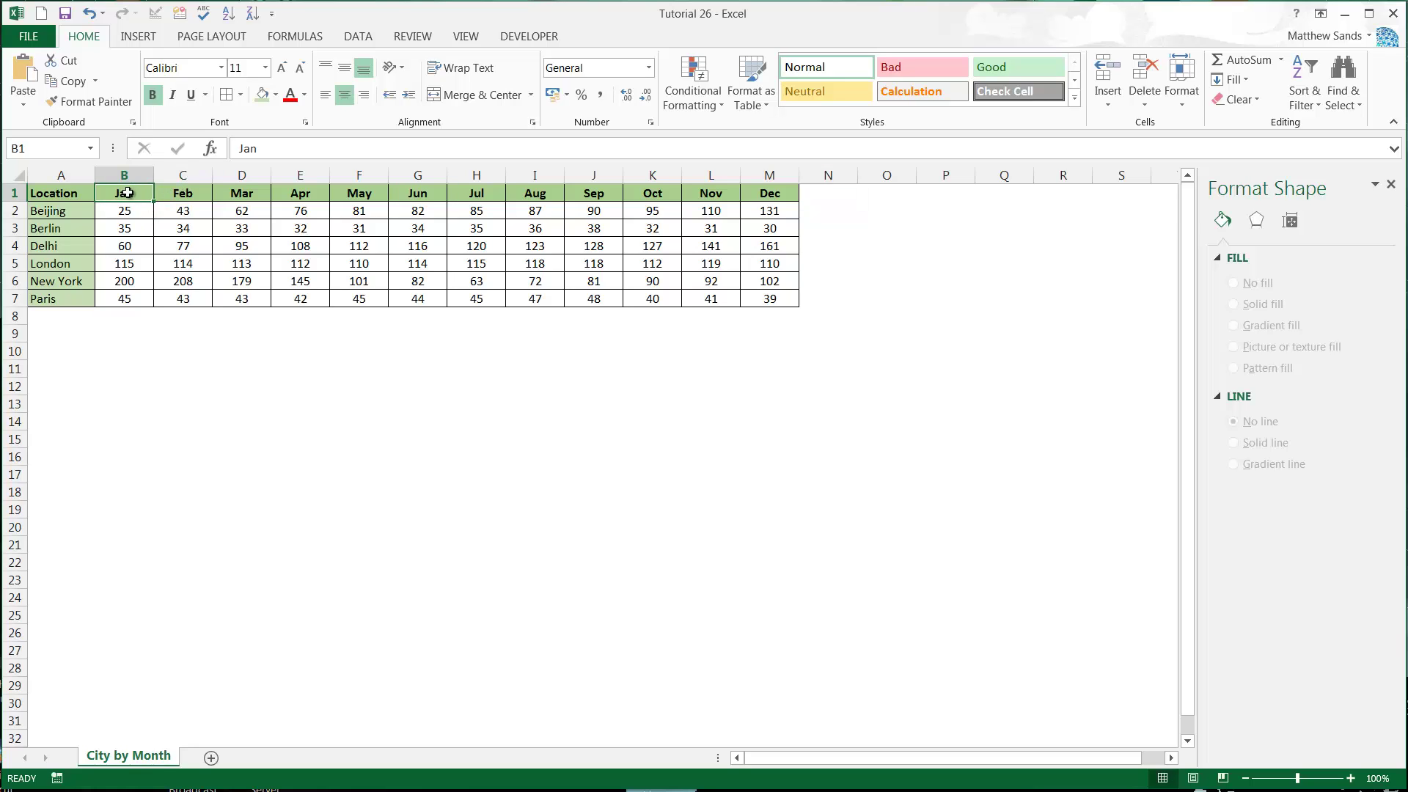
pyautogui.moveTo(66, 213)
pyautogui.mouseDown()
pyautogui.moveTo(61, 296)
pyautogui.moveTo(61, 212)
pyautogui.mouseUp()
pyautogui.click(62, 212)
pyautogui.click(61, 229)
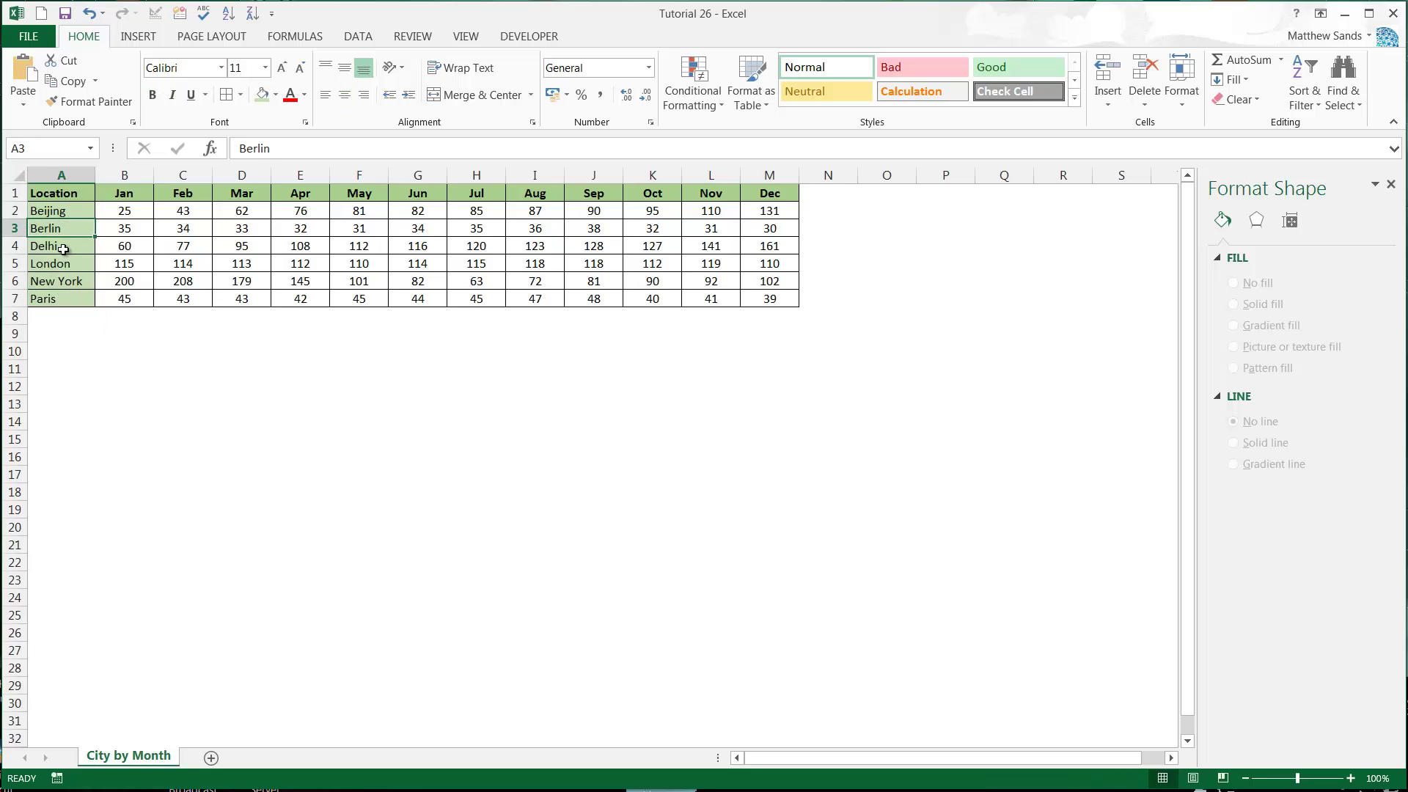
# Check the city names and month headers once more, then show the INSERT tab.
pyautogui.press('Down')
pyautogui.press('Down')
pyautogui.press('Down')
pyautogui.press('Down')
pyautogui.press('Up')
pyautogui.press('Up')
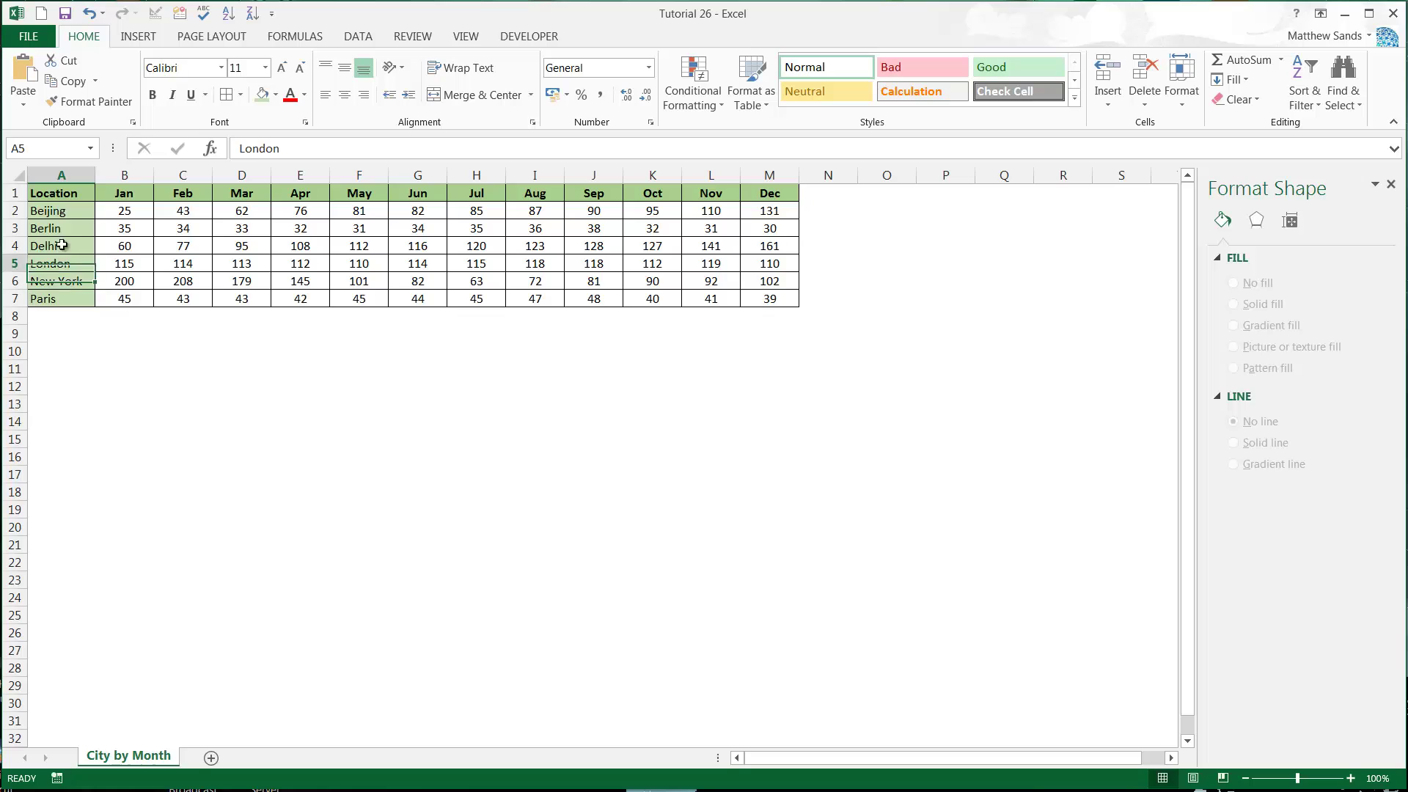
pyautogui.click(64, 212)
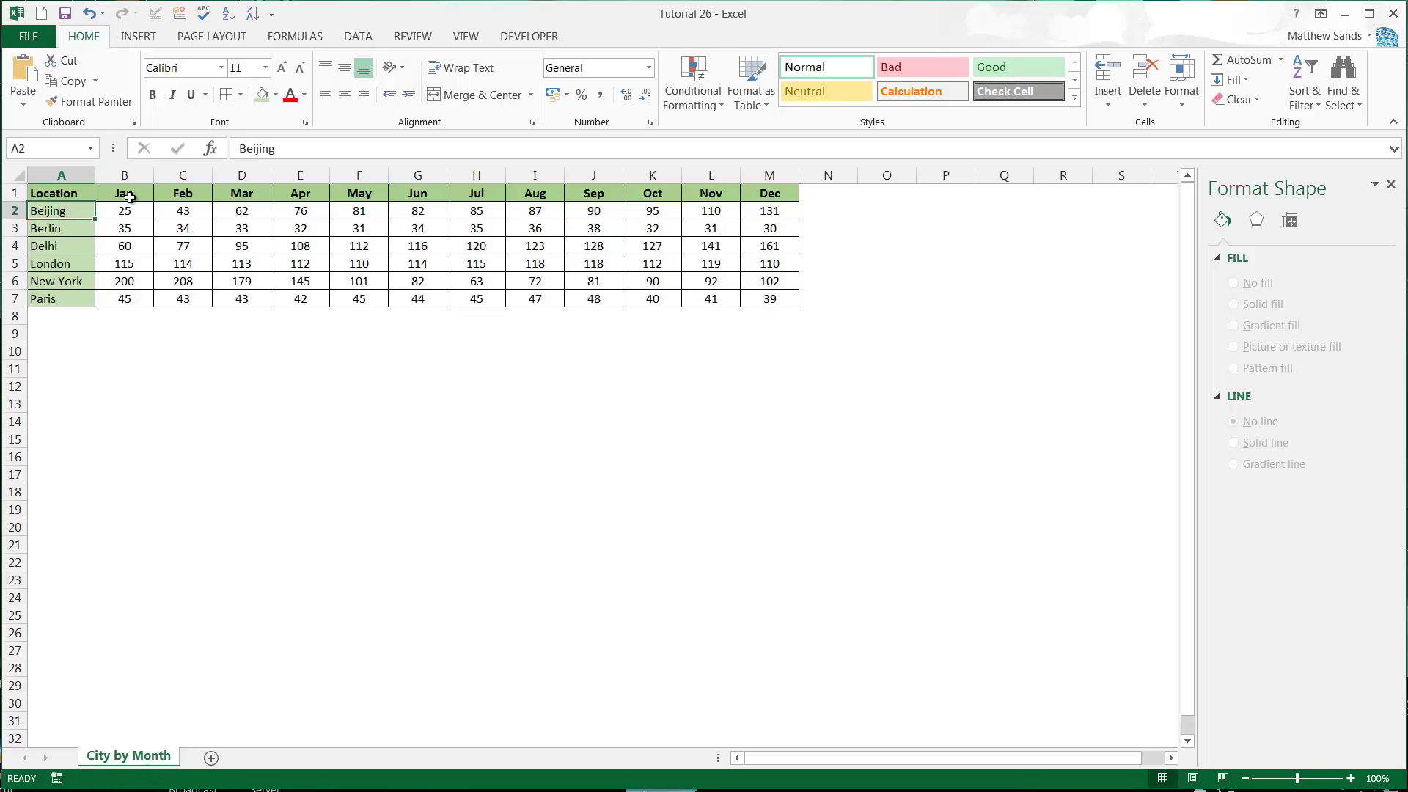
pyautogui.moveTo(129, 197); pyautogui.dragTo(770, 194)
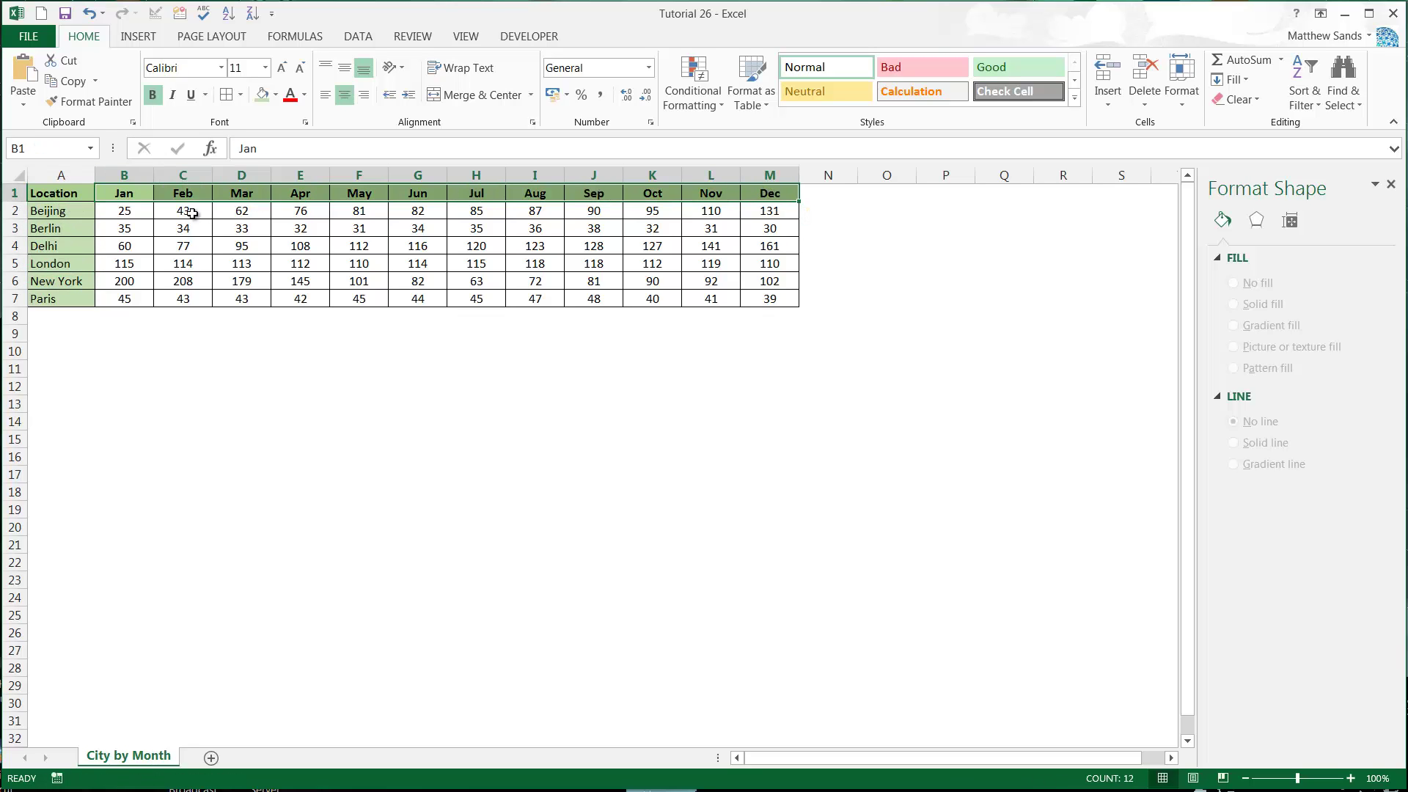
pyautogui.click(137, 198)
pyautogui.click(139, 37)
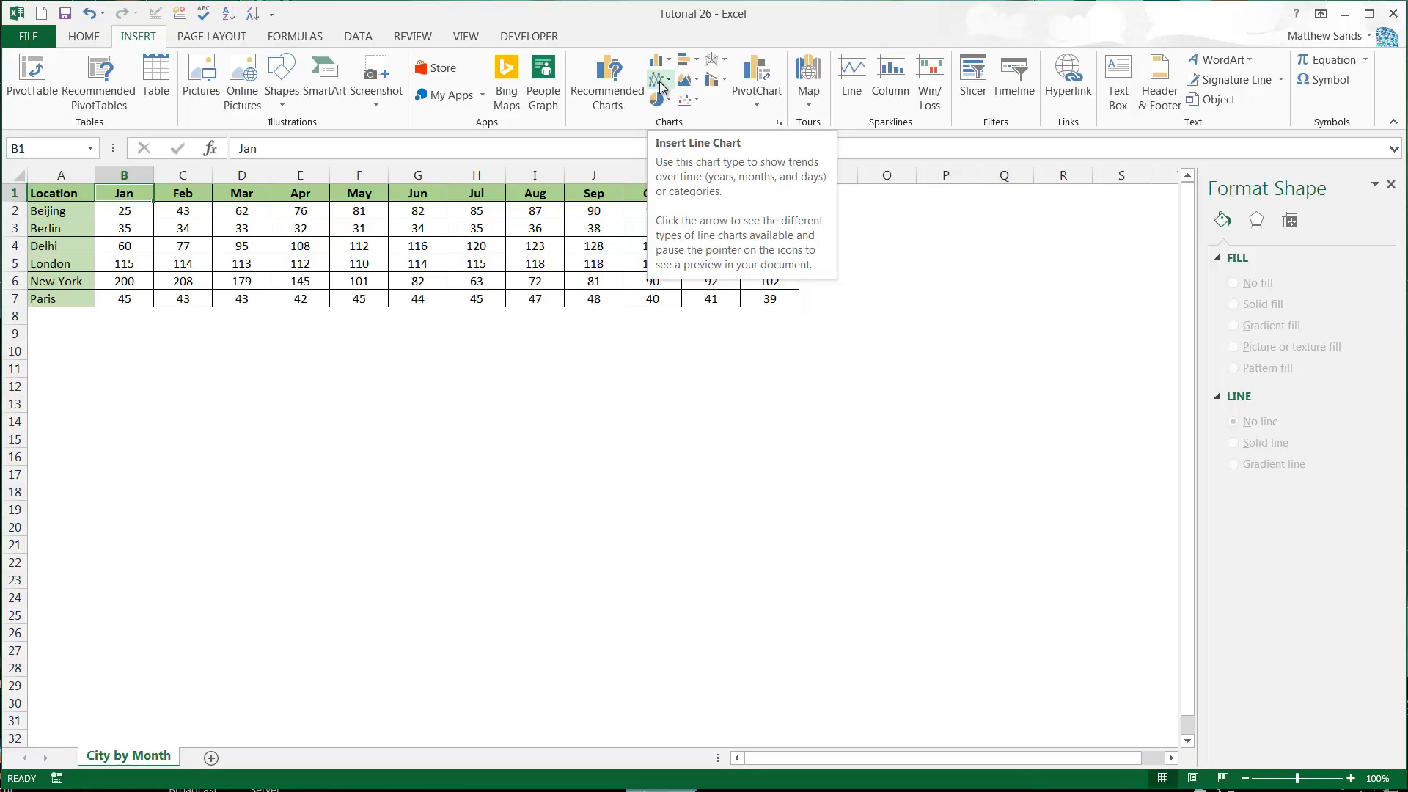
# Select A1:M7 by dragging from M7 and open the Insert Line Chart type list.
pyautogui.click(491, 299)
pyautogui.click(765, 295)
pyautogui.moveTo(765, 295); pyautogui.dragTo(51, 193)
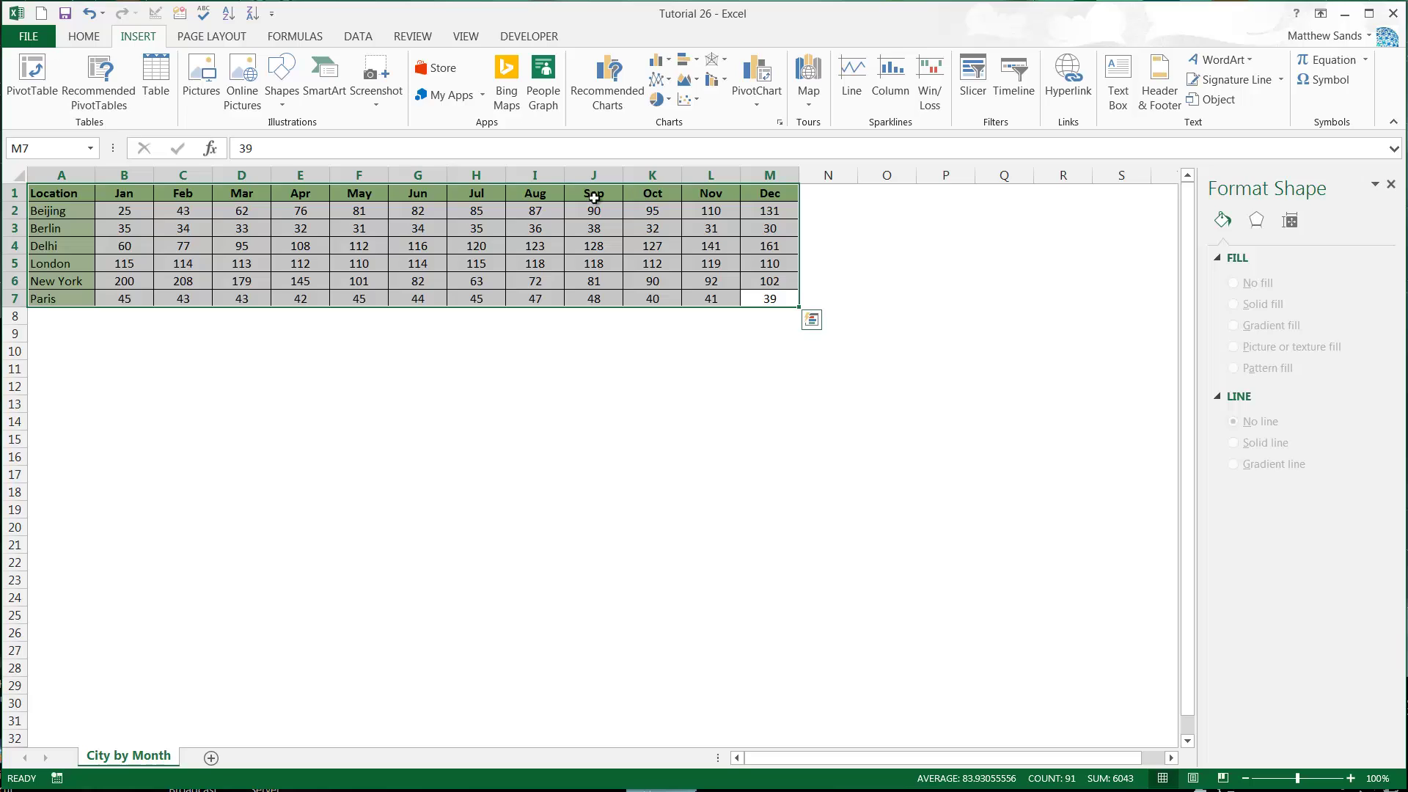
pyautogui.click(666, 78)
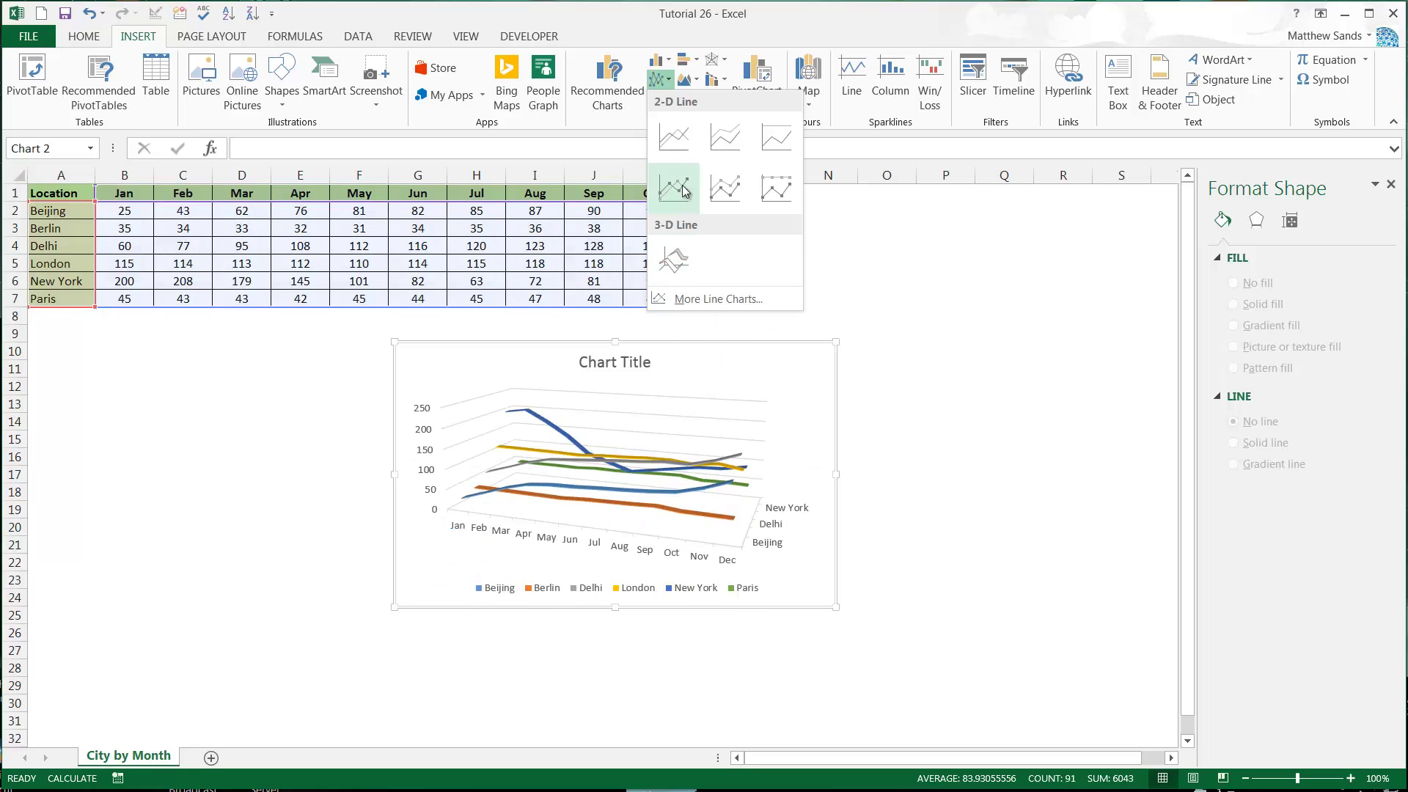
# Insert a 2-D Line chart, move it just below the table and enlarge it.
pyautogui.click(686, 150)
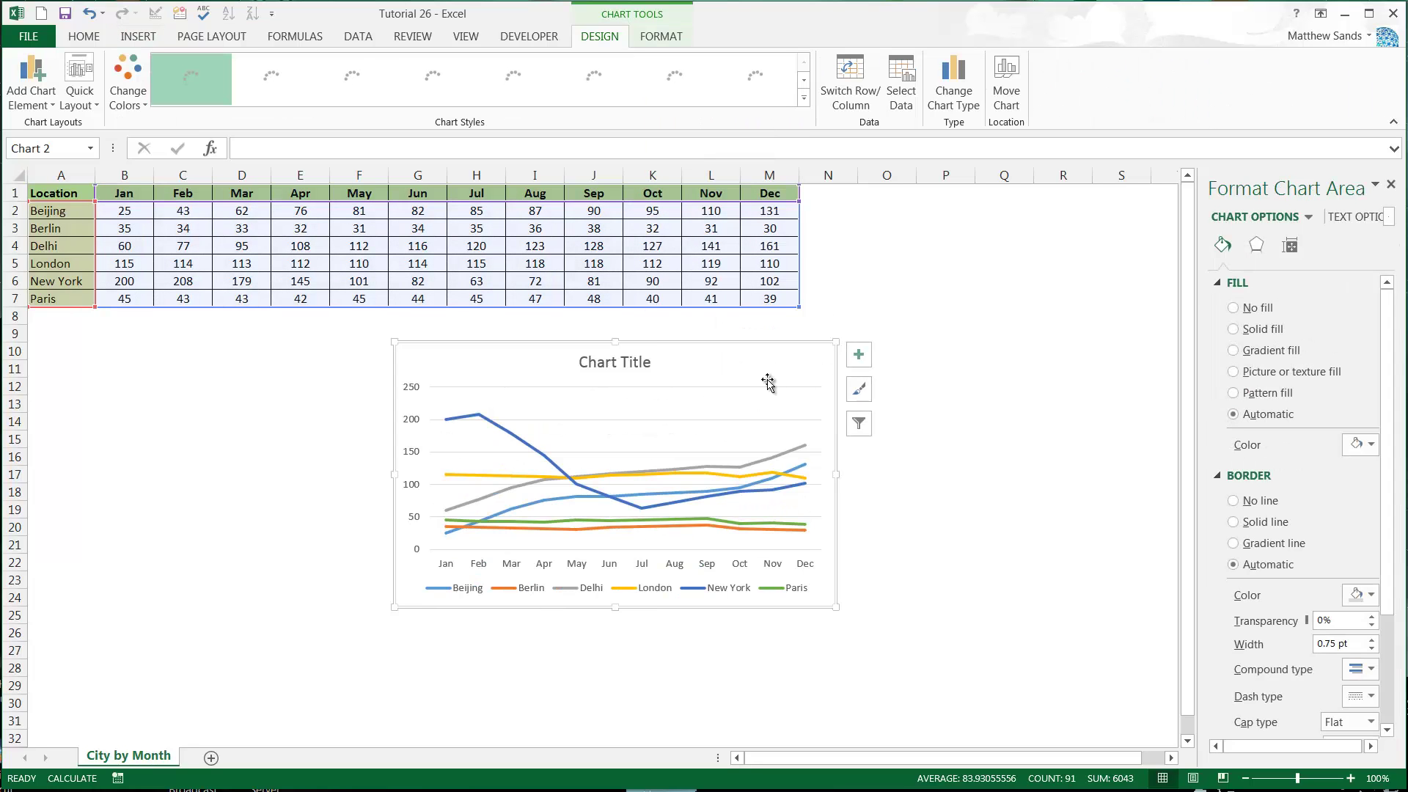
pyautogui.moveTo(738, 362)
pyautogui.mouseDown()
pyautogui.moveTo(387, 325)
pyautogui.moveTo(399, 335)
pyautogui.mouseUp()
pyautogui.moveTo(475, 580); pyautogui.dragTo(805, 730)
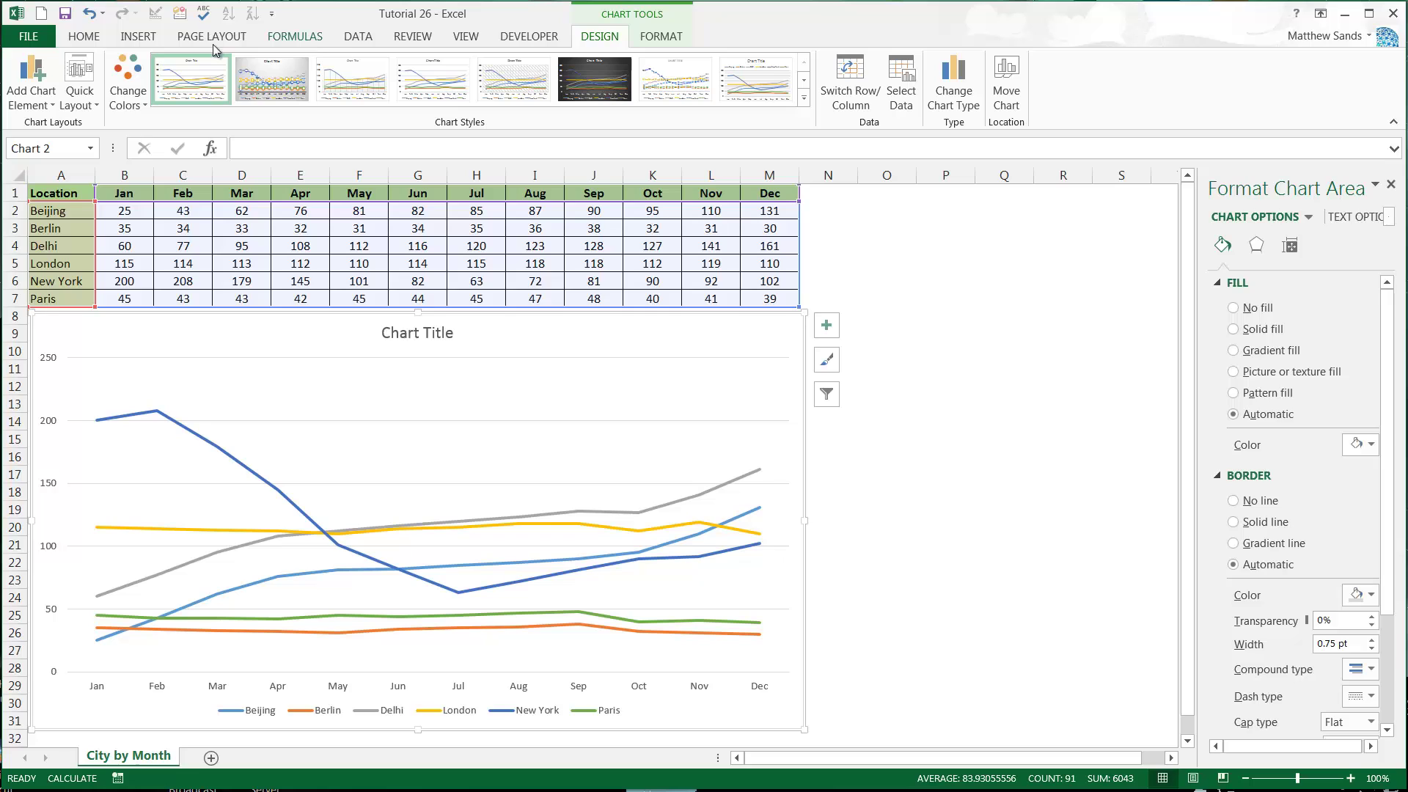
# Review the line chart types again without changing anything, then deselect the chart.
pyautogui.click(137, 46)
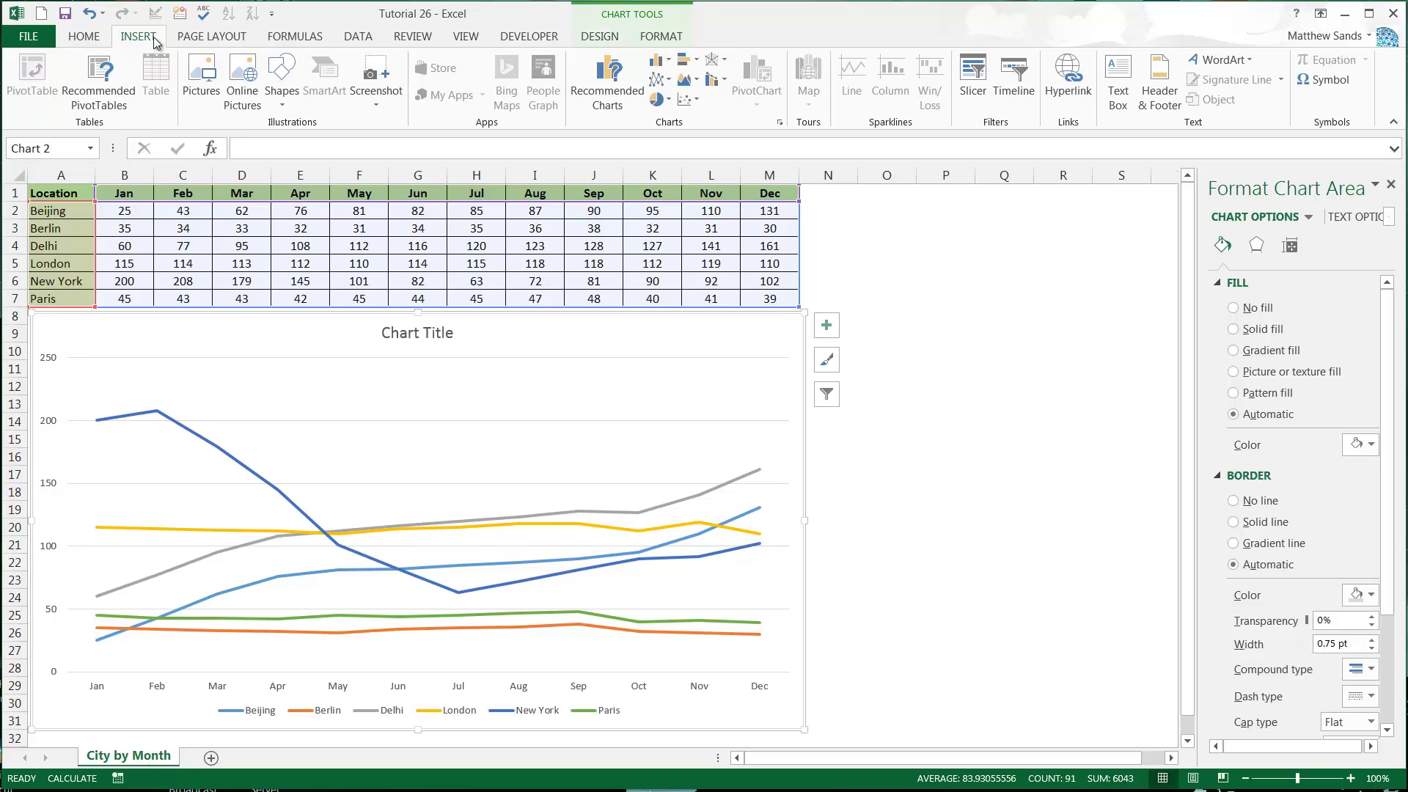
pyautogui.click(663, 80)
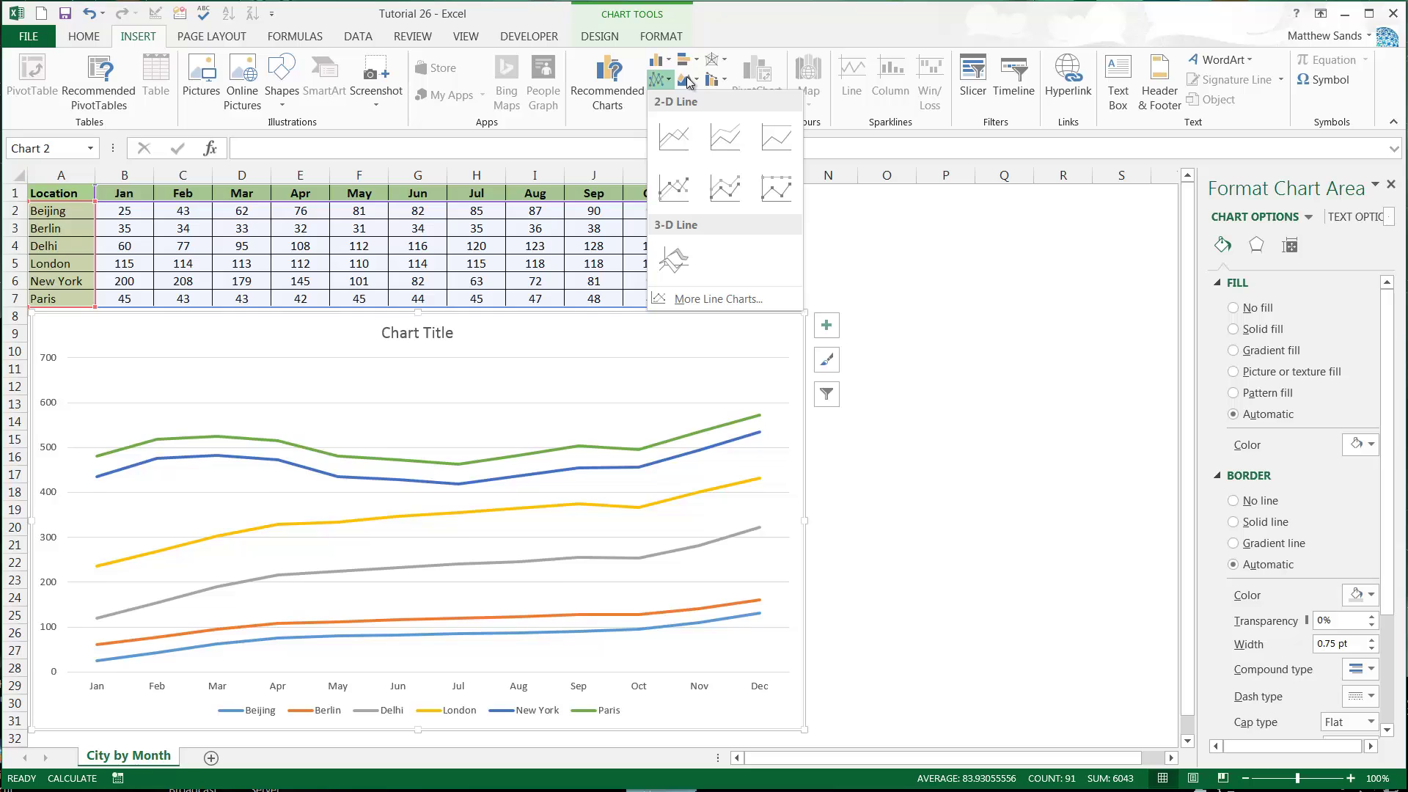
pyautogui.click(950, 304)
pyautogui.click(945, 368)
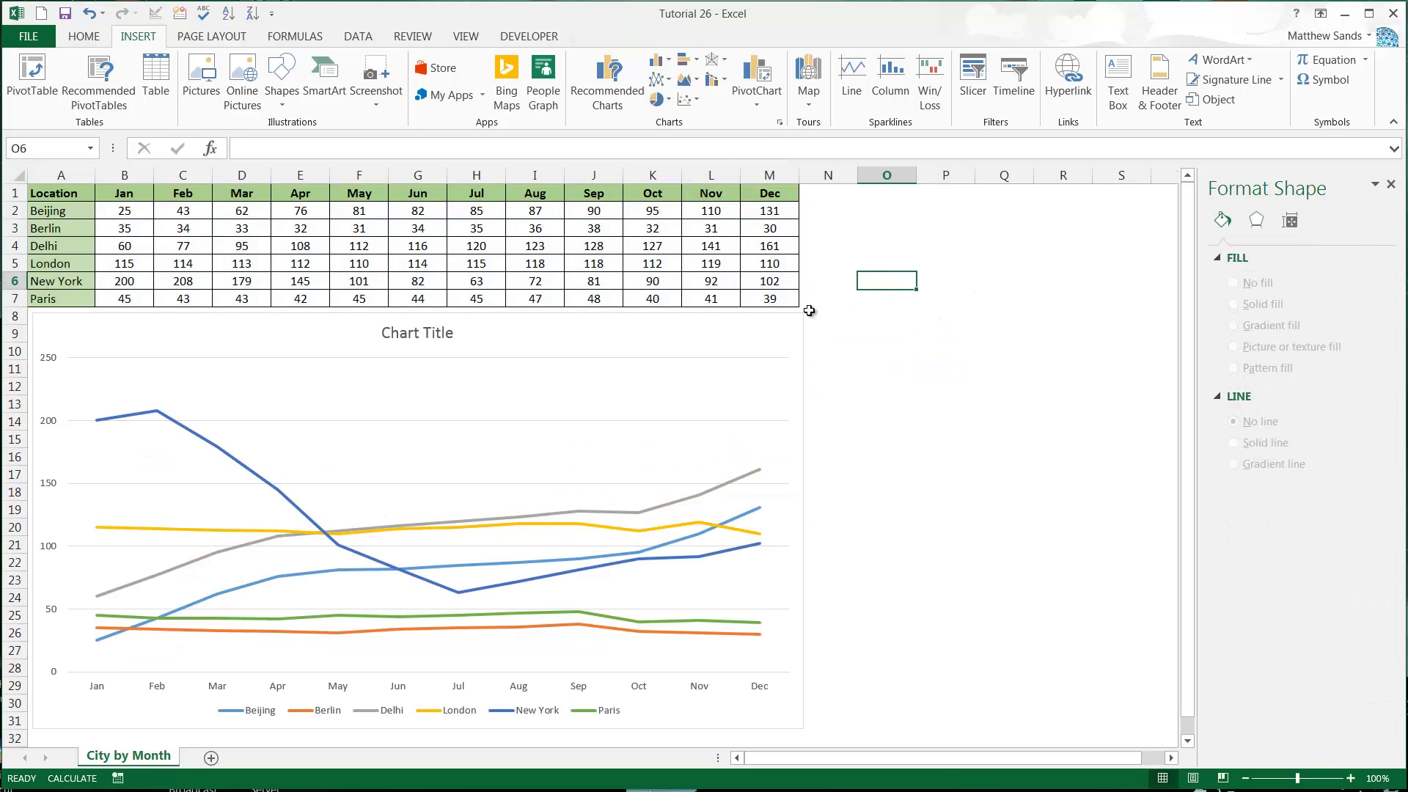
# Delete the placeholder Chart Title from the line chart.
pyautogui.click(778, 329)
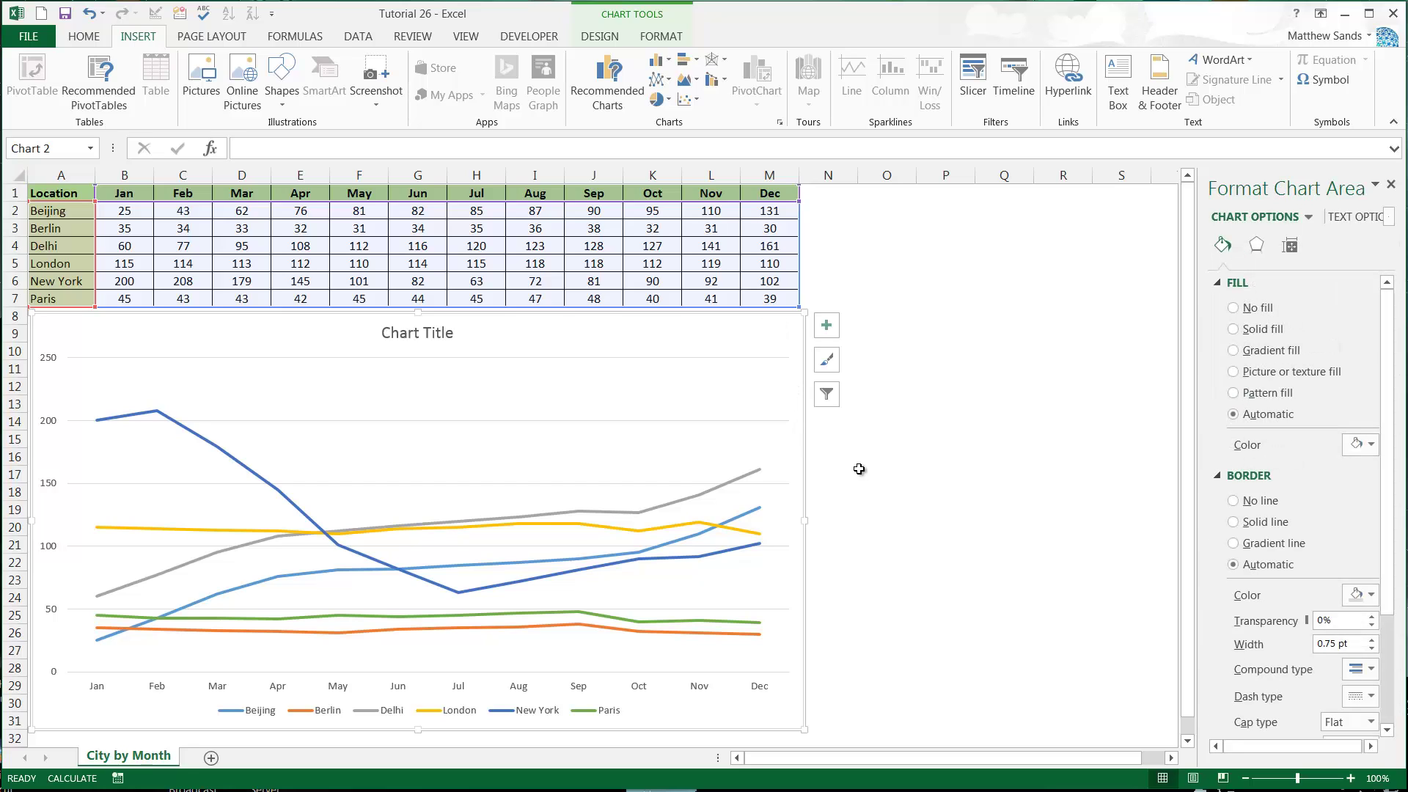
pyautogui.click(449, 337)
pyautogui.click(449, 337)
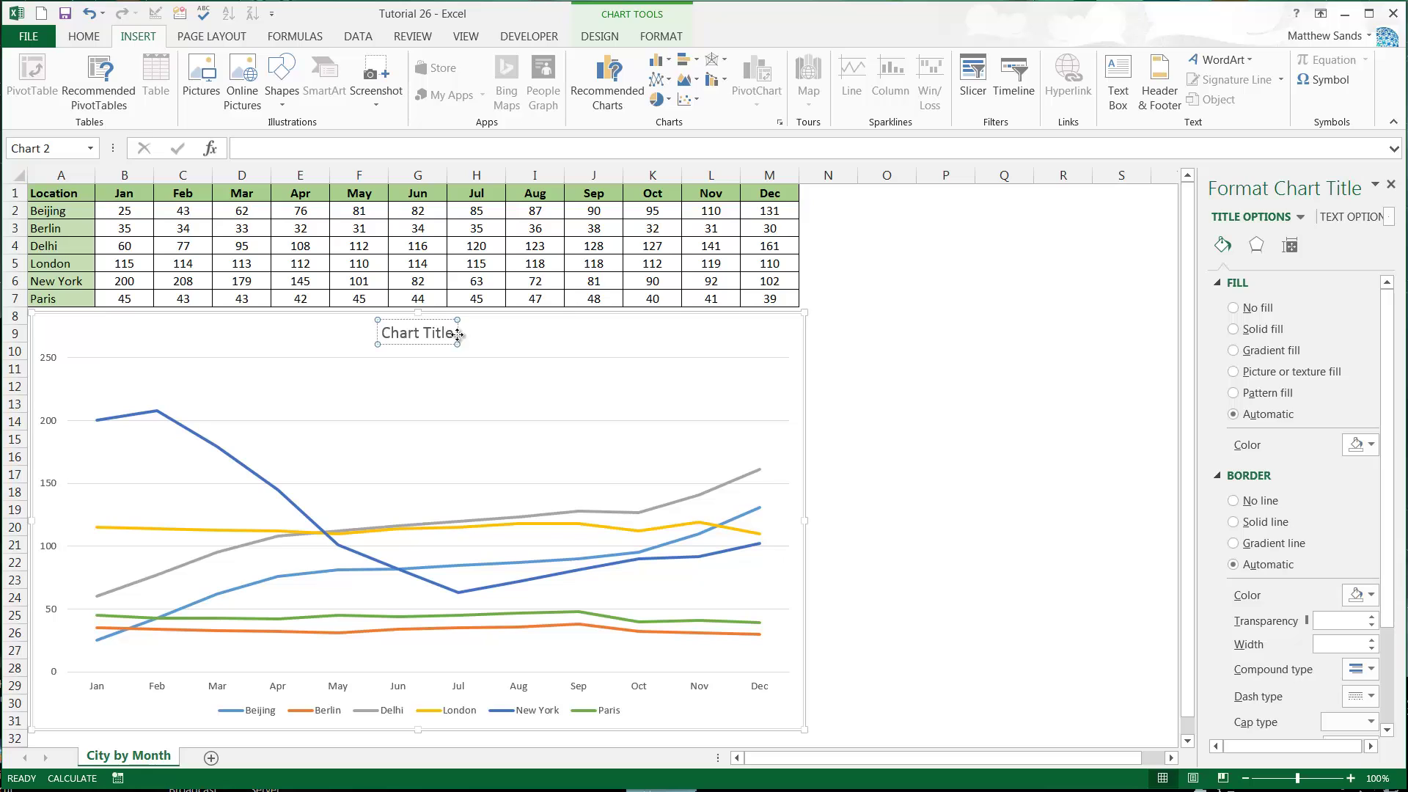
pyautogui.rightClick(458, 334)
pyautogui.click(513, 368)
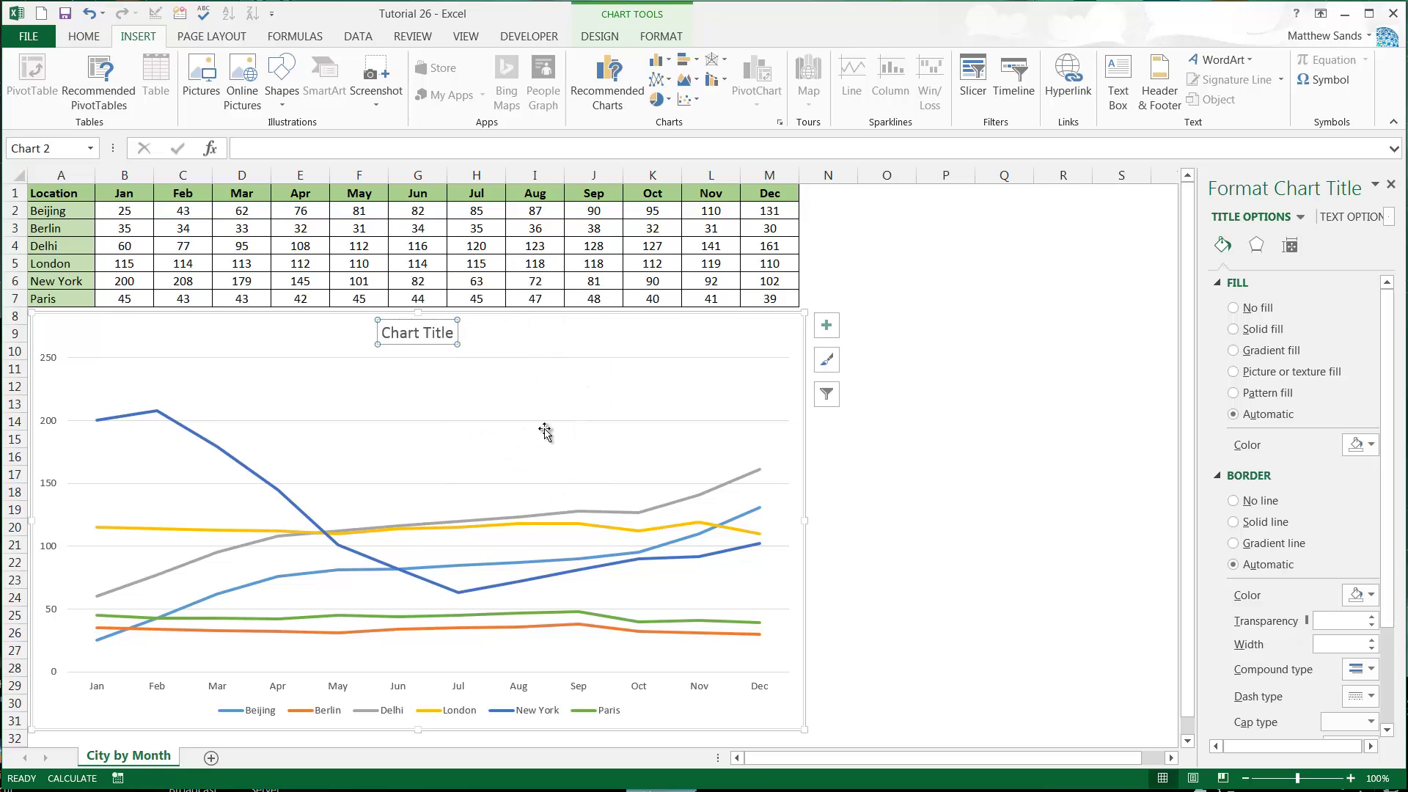
pyautogui.press('Delete')
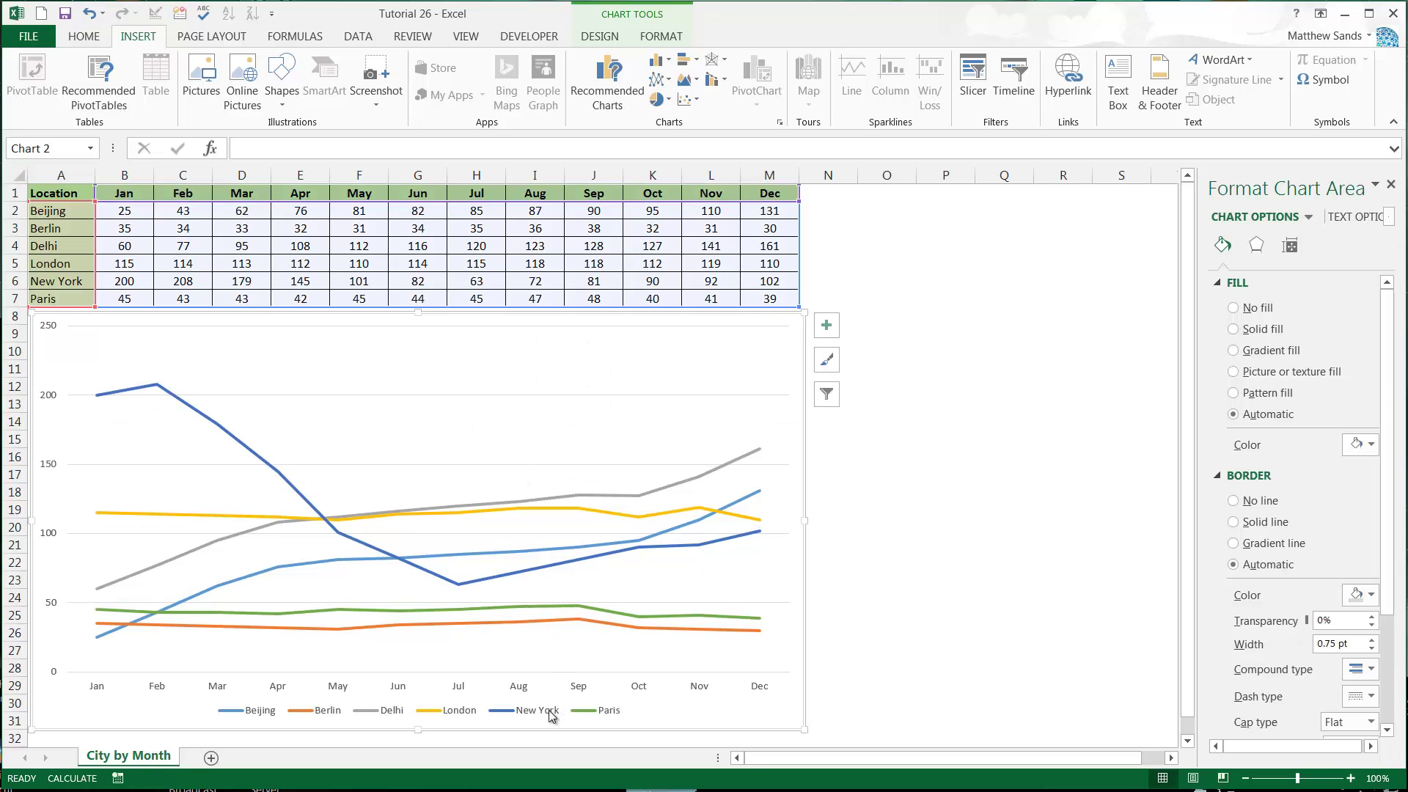
# Bring up the legend's formatting options from its right-click menu.
pyautogui.click(552, 715)
pyautogui.rightClick(553, 710)
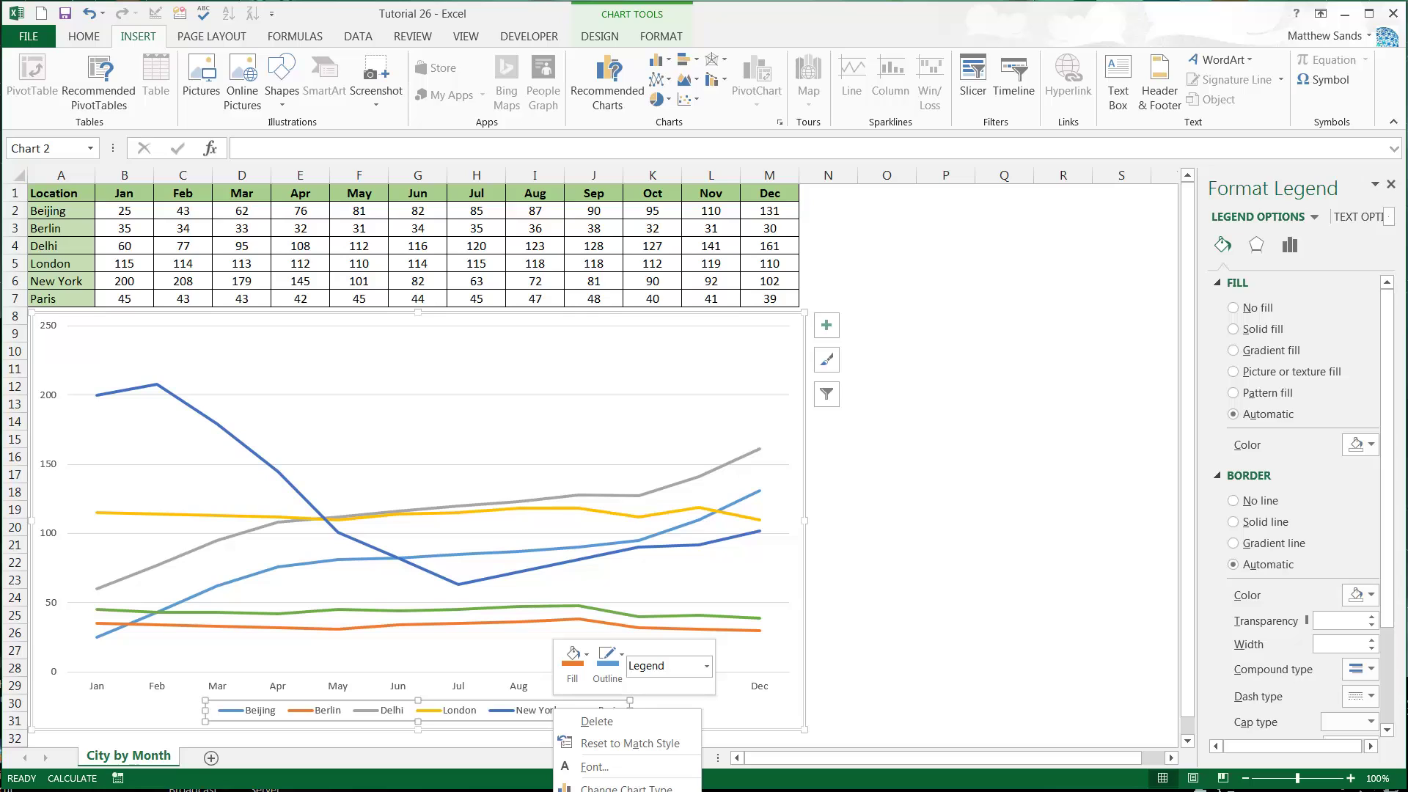
pyautogui.click(636, 791)
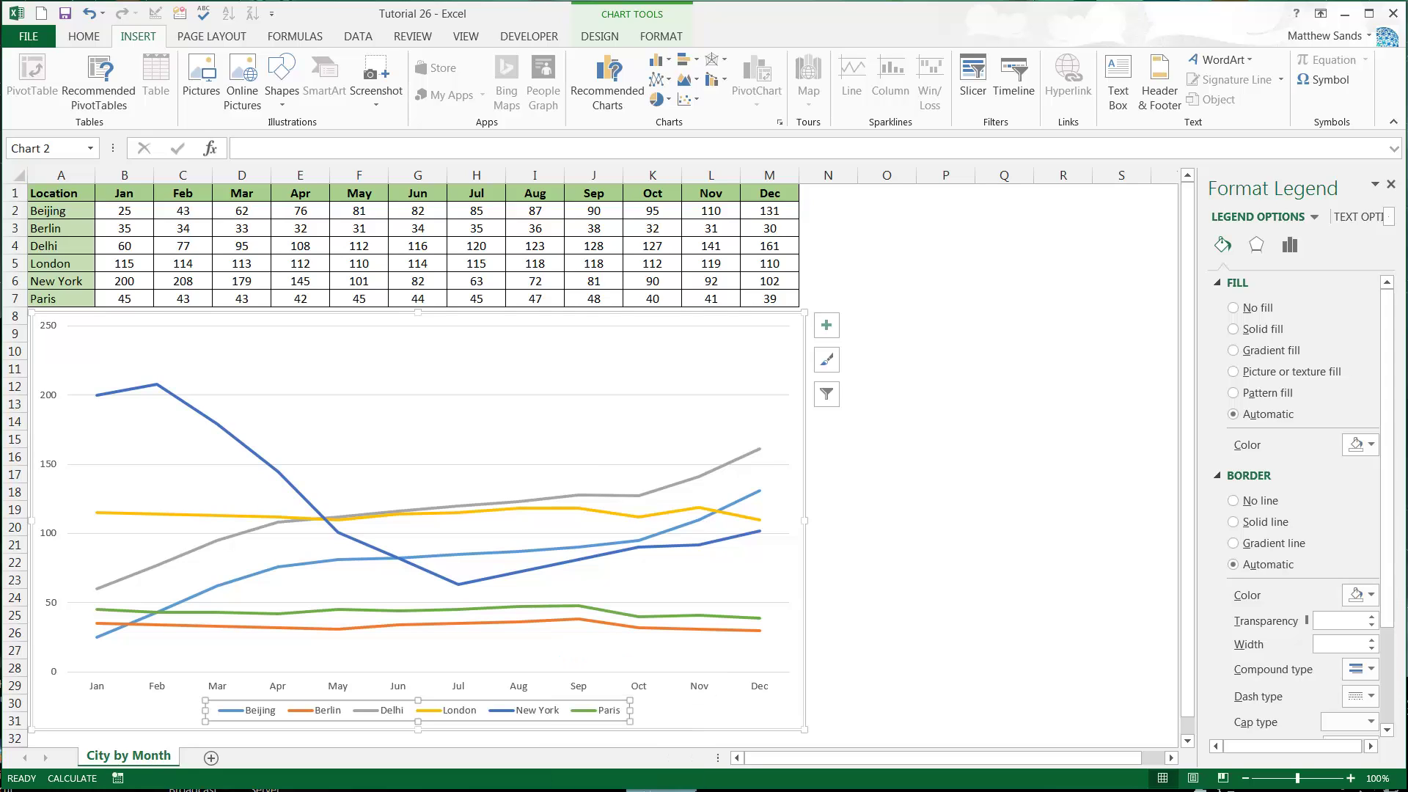
# Set the legend position to Top in Format Legend and deselect the chart.
pyautogui.click(1246, 329)
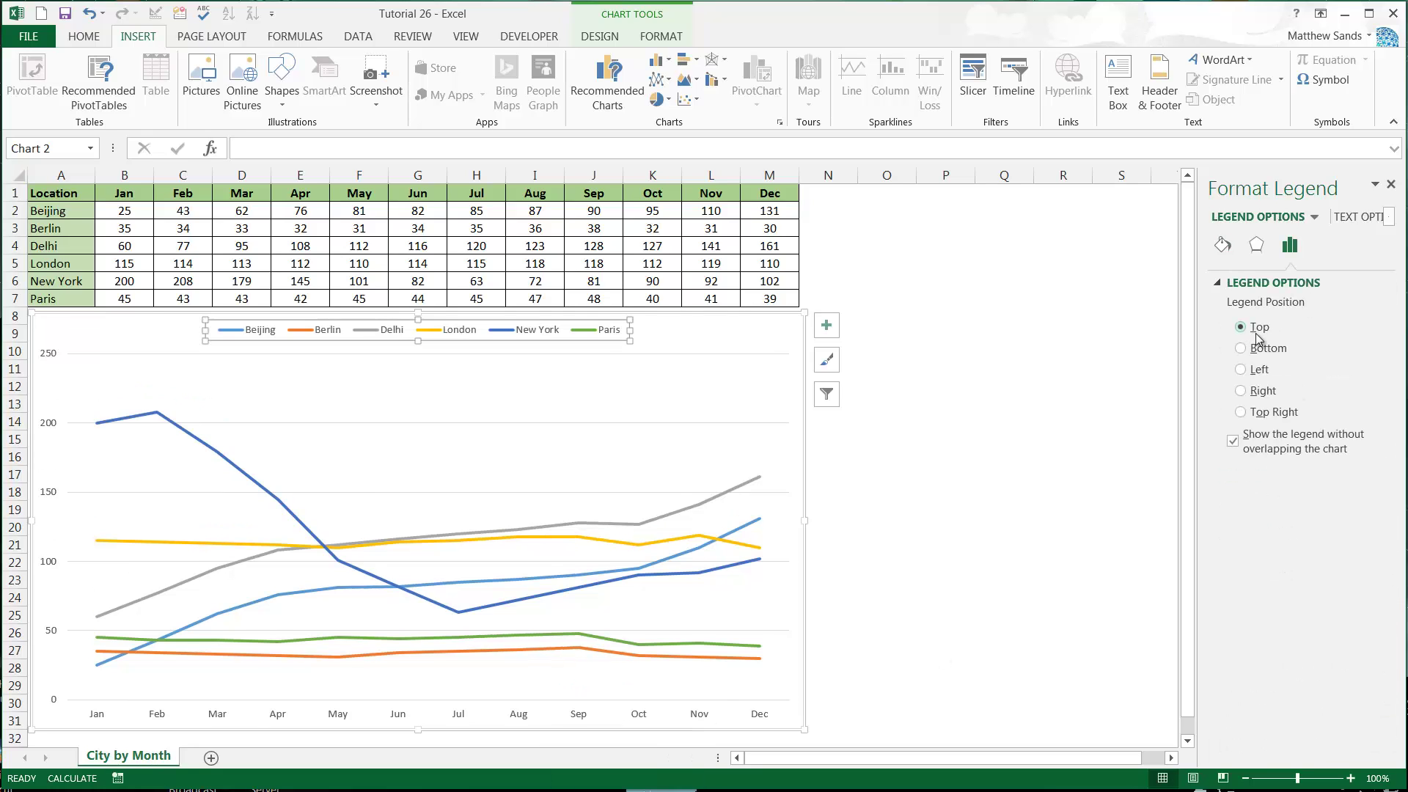
pyautogui.click(870, 464)
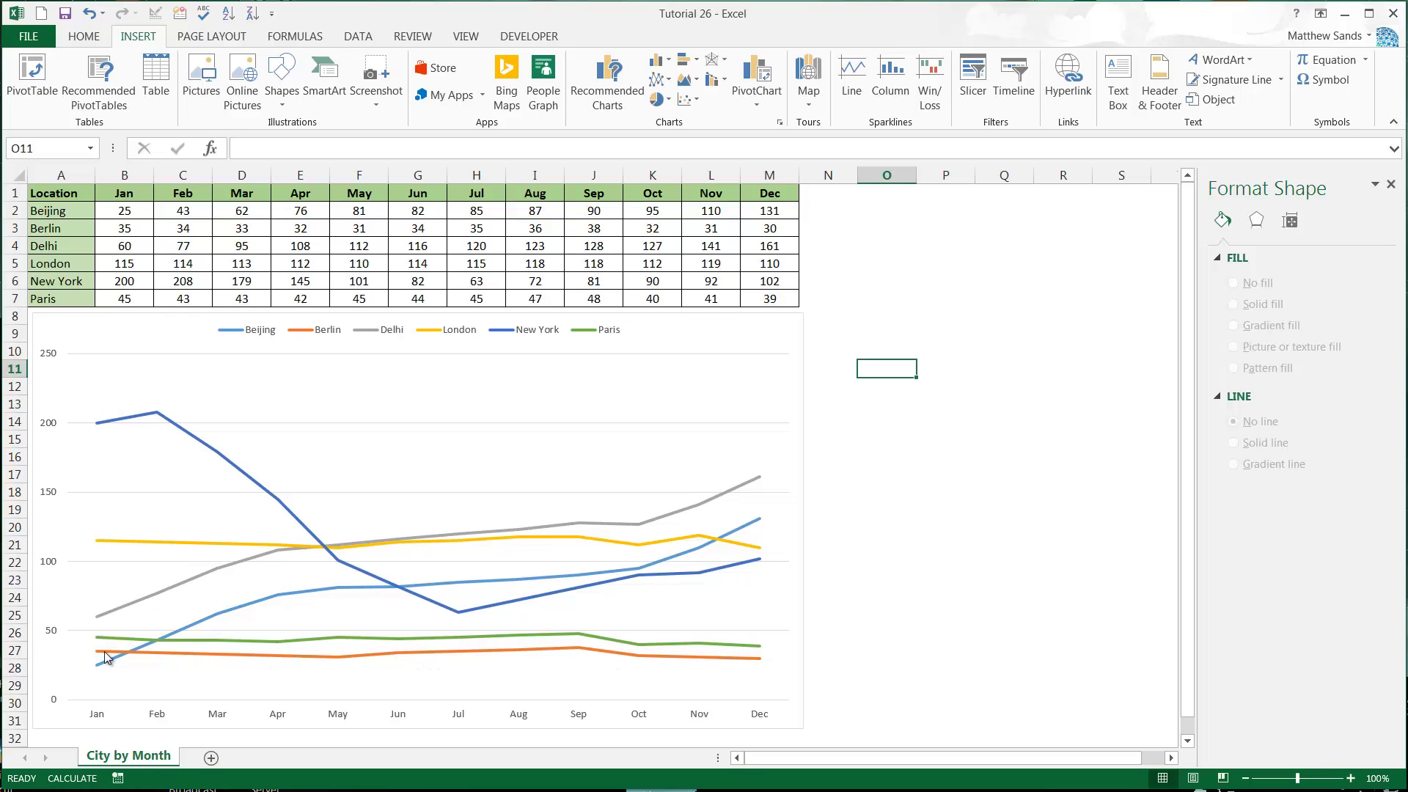
pyautogui.moveTo(118, 653)
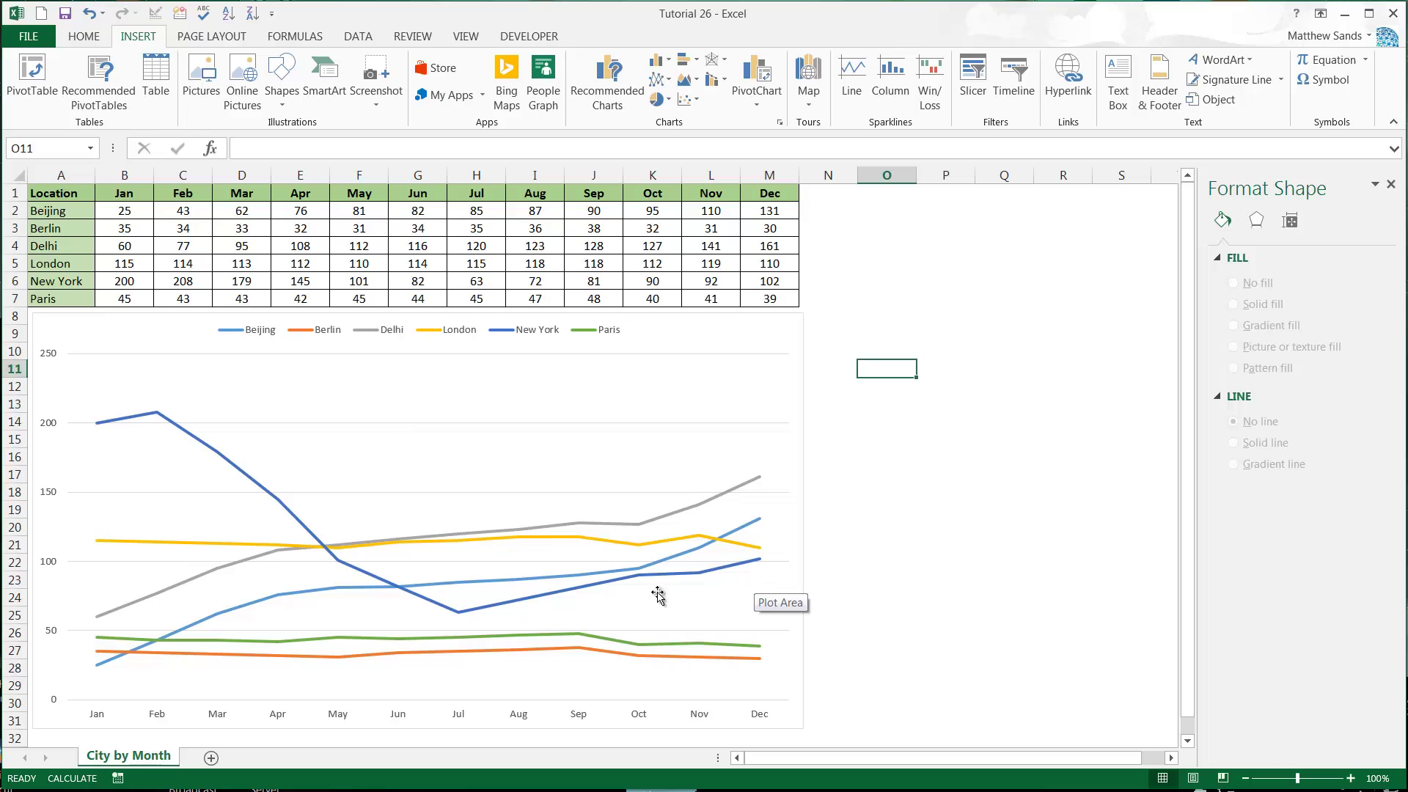
pyautogui.click(535, 263)
pyautogui.click(391, 244)
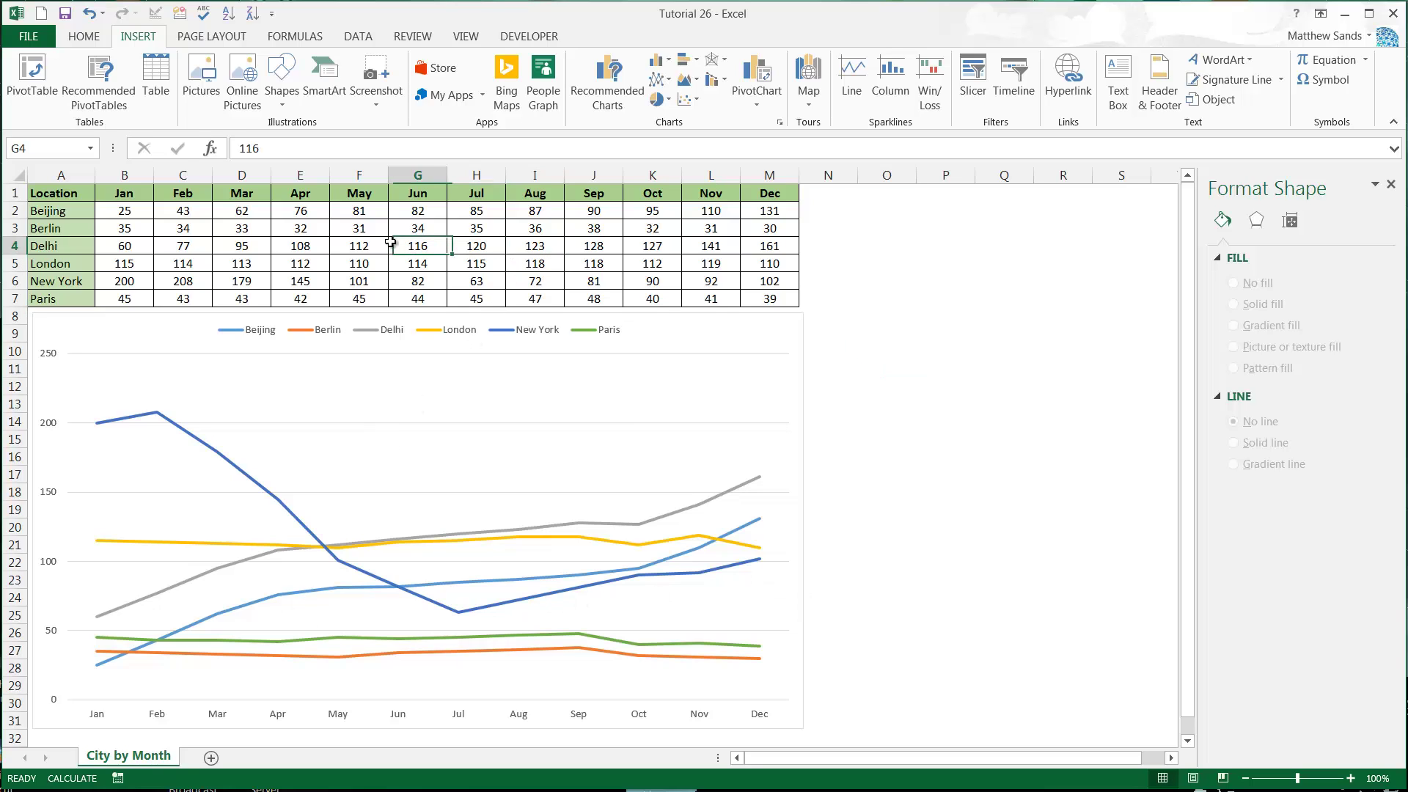
pyautogui.click(327, 226)
pyautogui.click(242, 212)
pyautogui.moveTo(127, 212)
pyautogui.mouseDown()
pyautogui.moveTo(425, 231)
pyautogui.moveTo(763, 305)
pyautogui.moveTo(141, 216)
pyautogui.mouseUp()
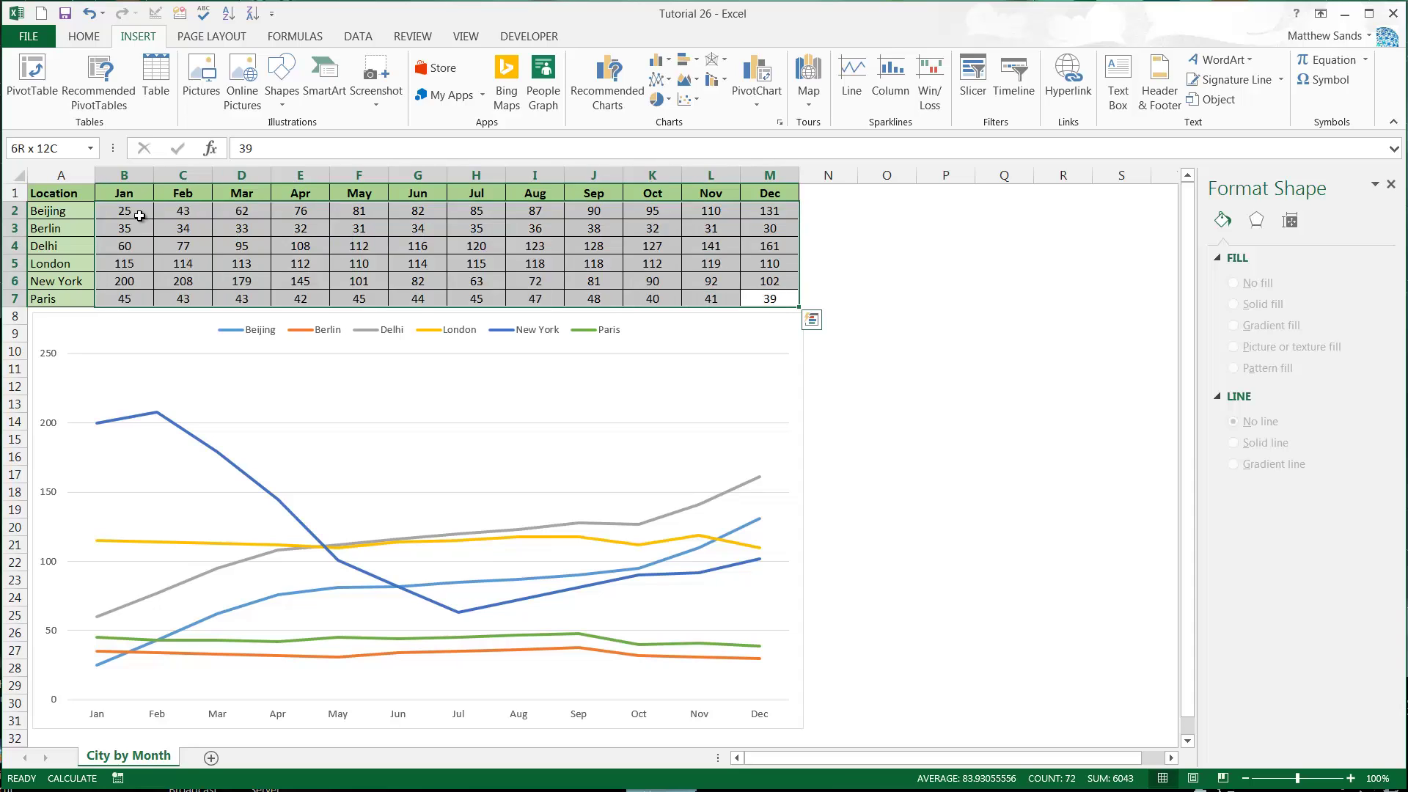
pyautogui.click(121, 226)
pyautogui.click(234, 227)
pyautogui.click(203, 231)
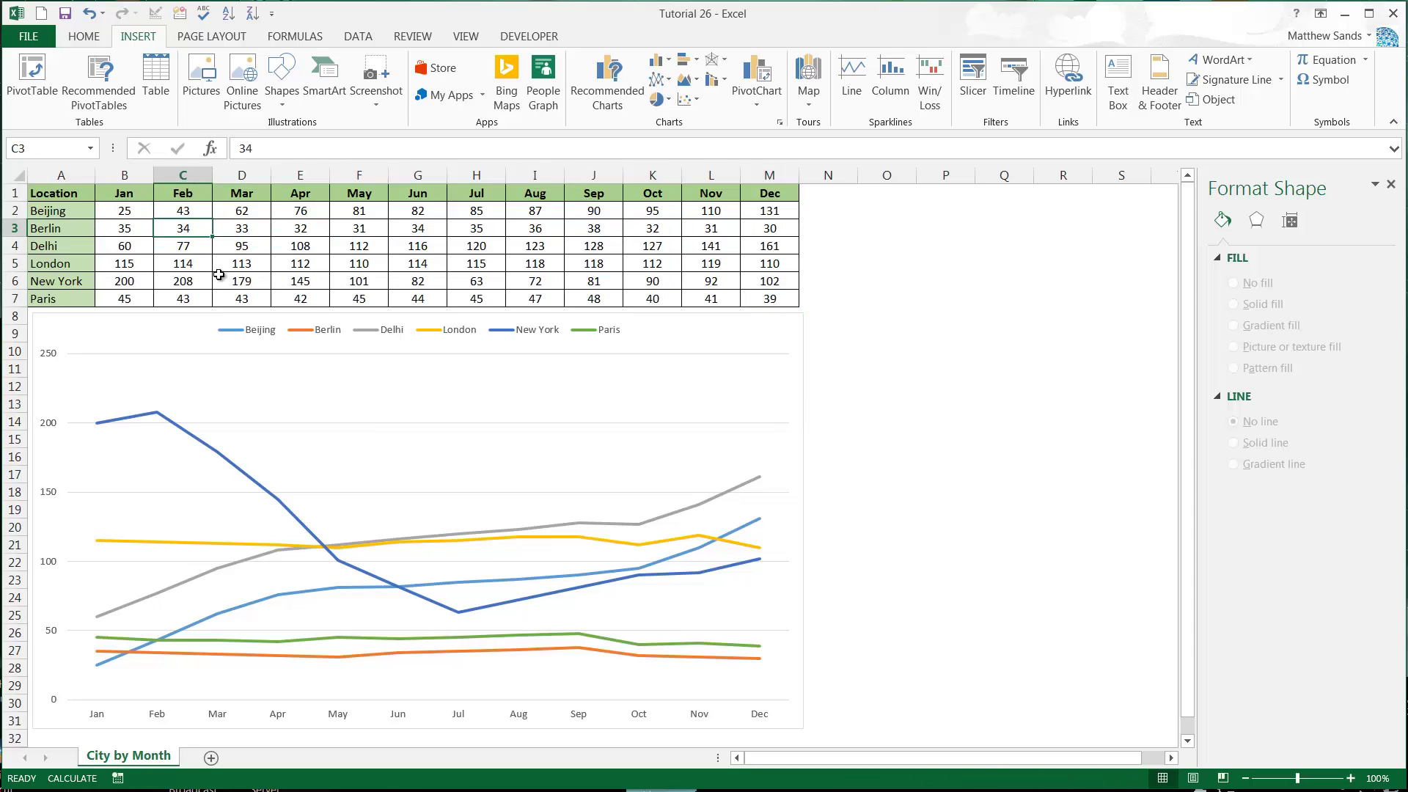
pyautogui.click(321, 260)
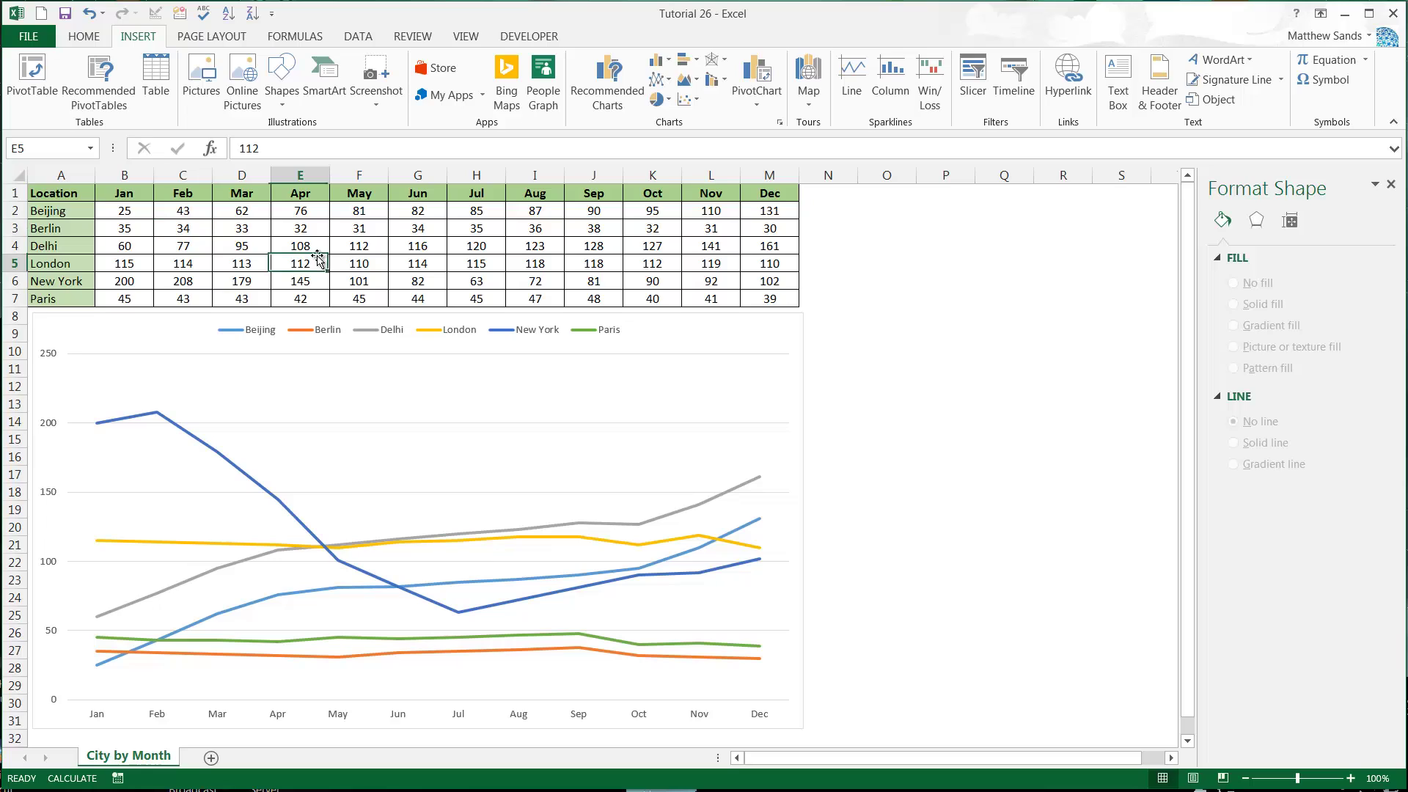
pyautogui.click(231, 259)
pyautogui.click(242, 248)
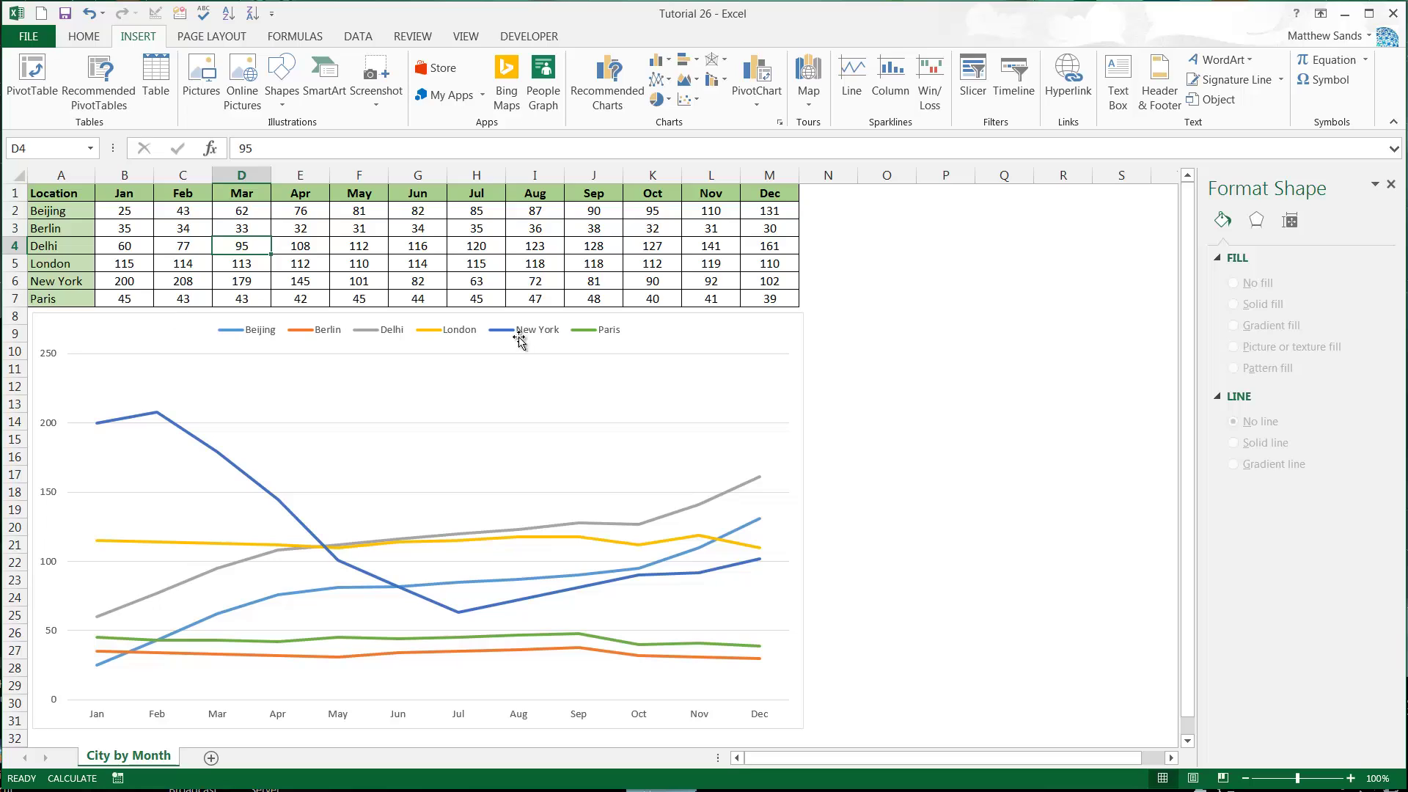
pyautogui.click(645, 231)
pyautogui.click(597, 248)
pyautogui.click(533, 247)
pyautogui.click(408, 250)
pyautogui.click(290, 250)
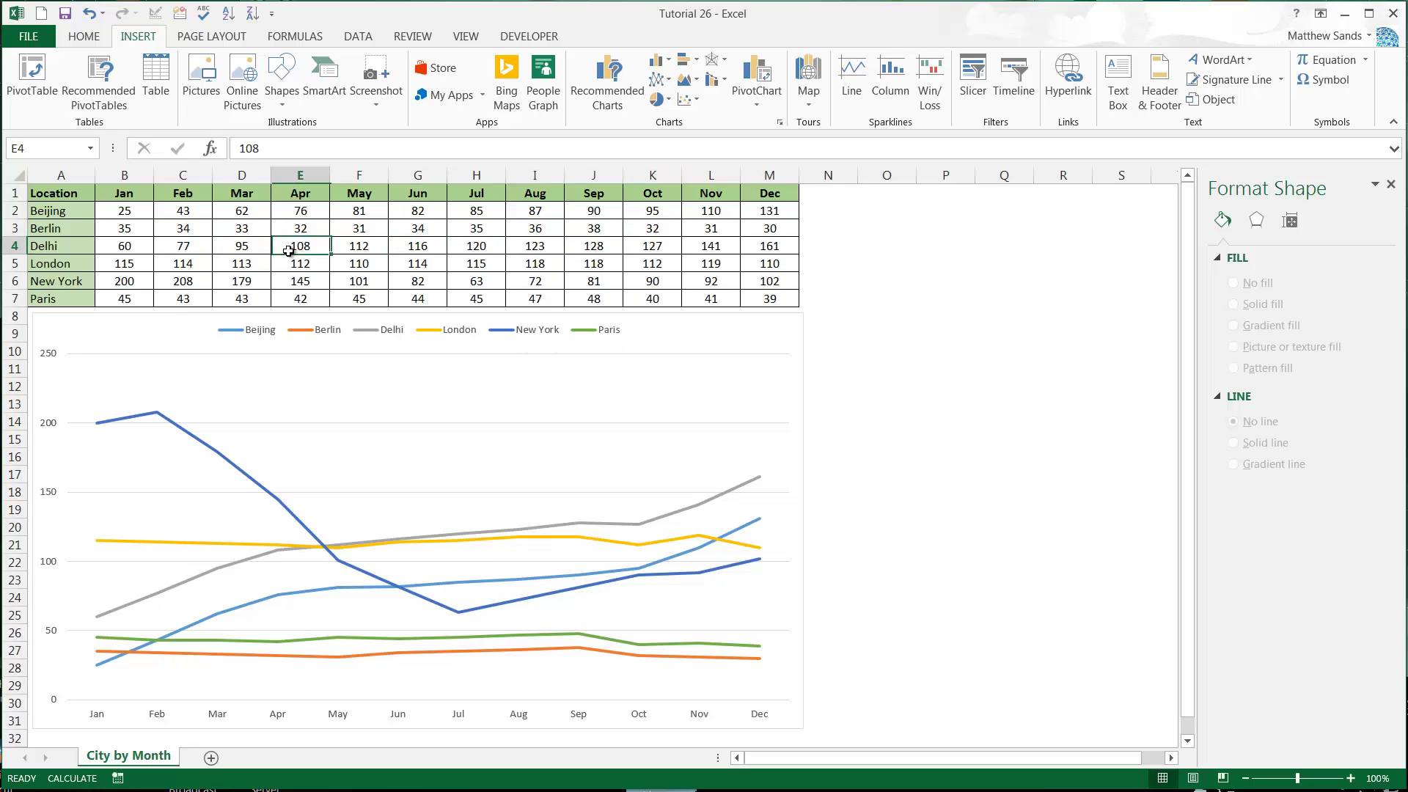
pyautogui.click(123, 246)
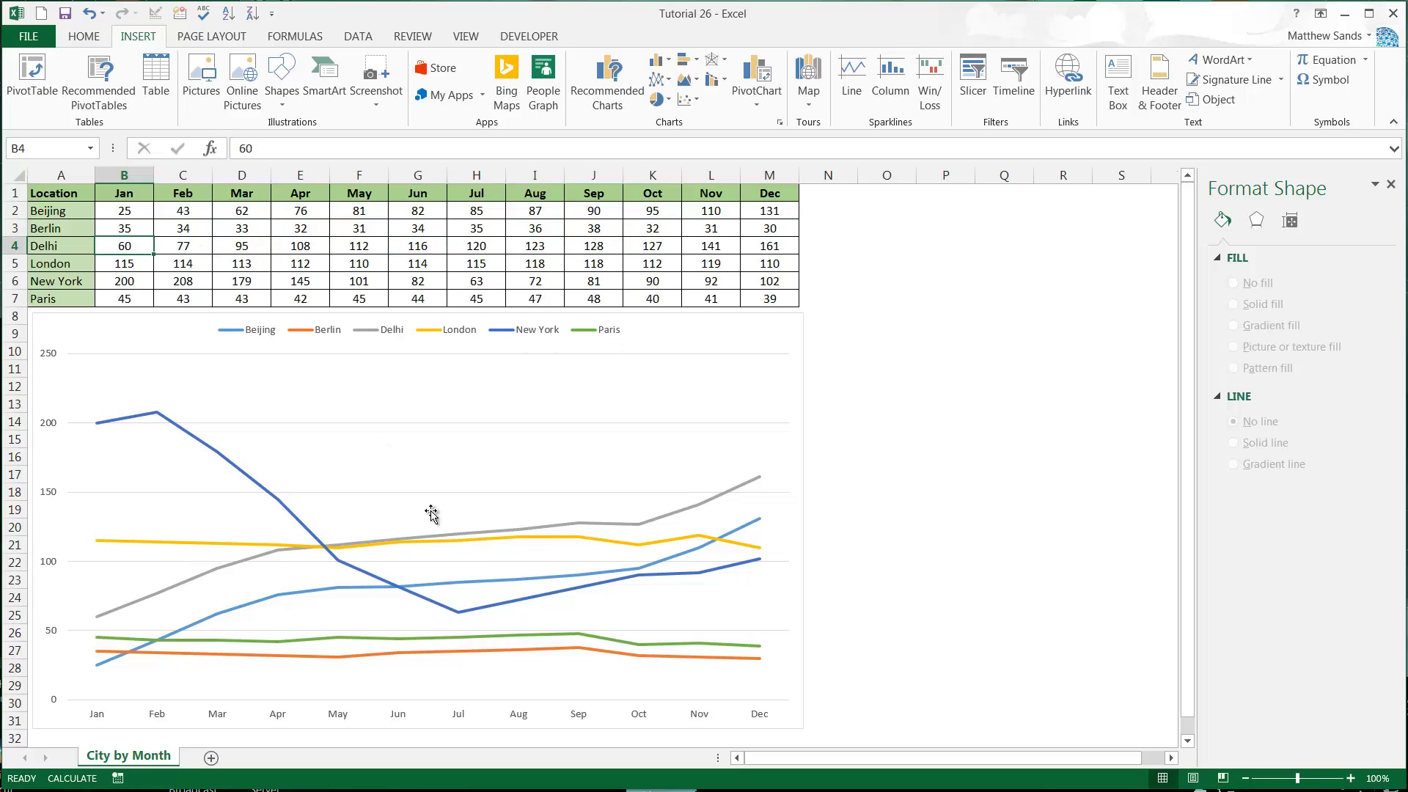
pyautogui.click(194, 249)
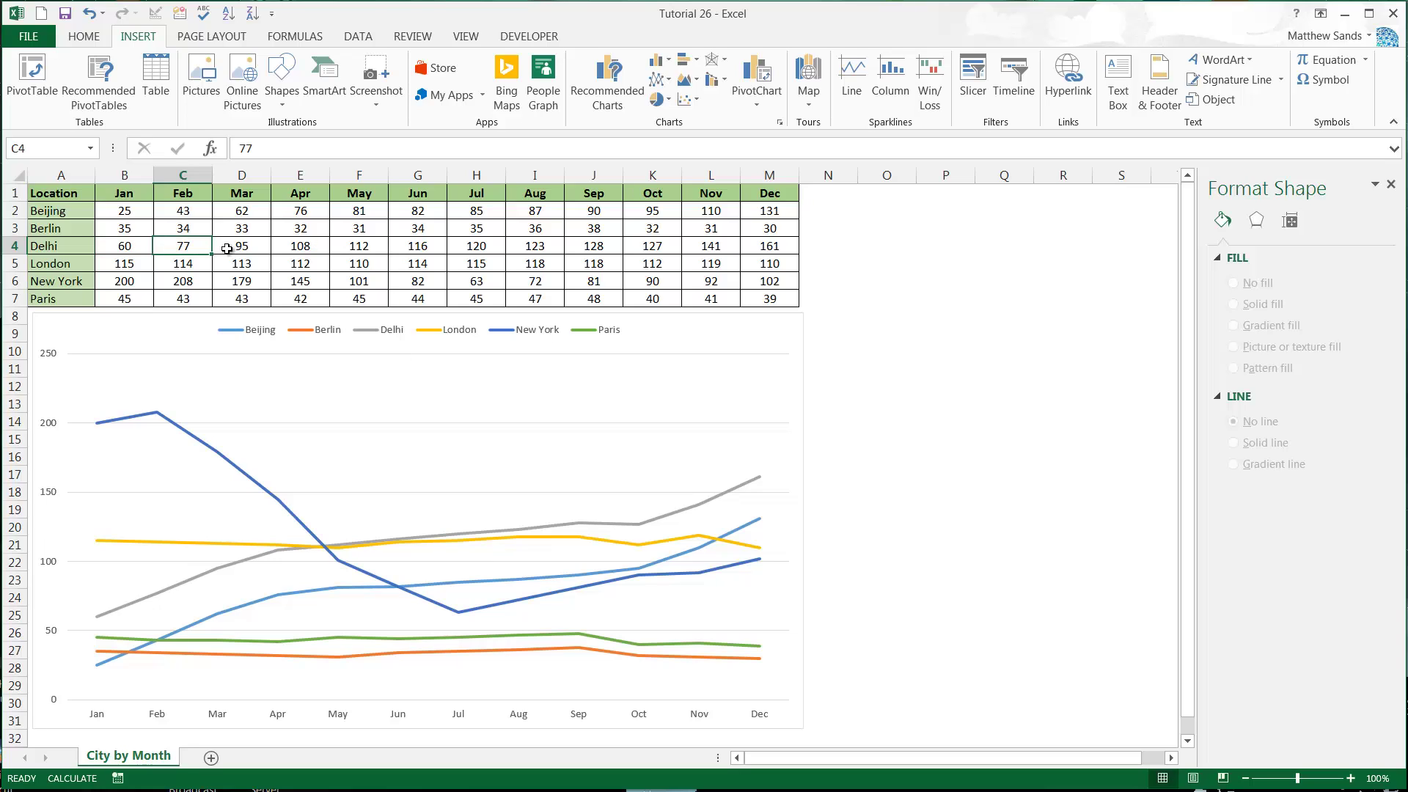
pyautogui.click(242, 249)
pyautogui.click(301, 249)
pyautogui.click(349, 249)
pyautogui.click(426, 248)
pyautogui.click(473, 247)
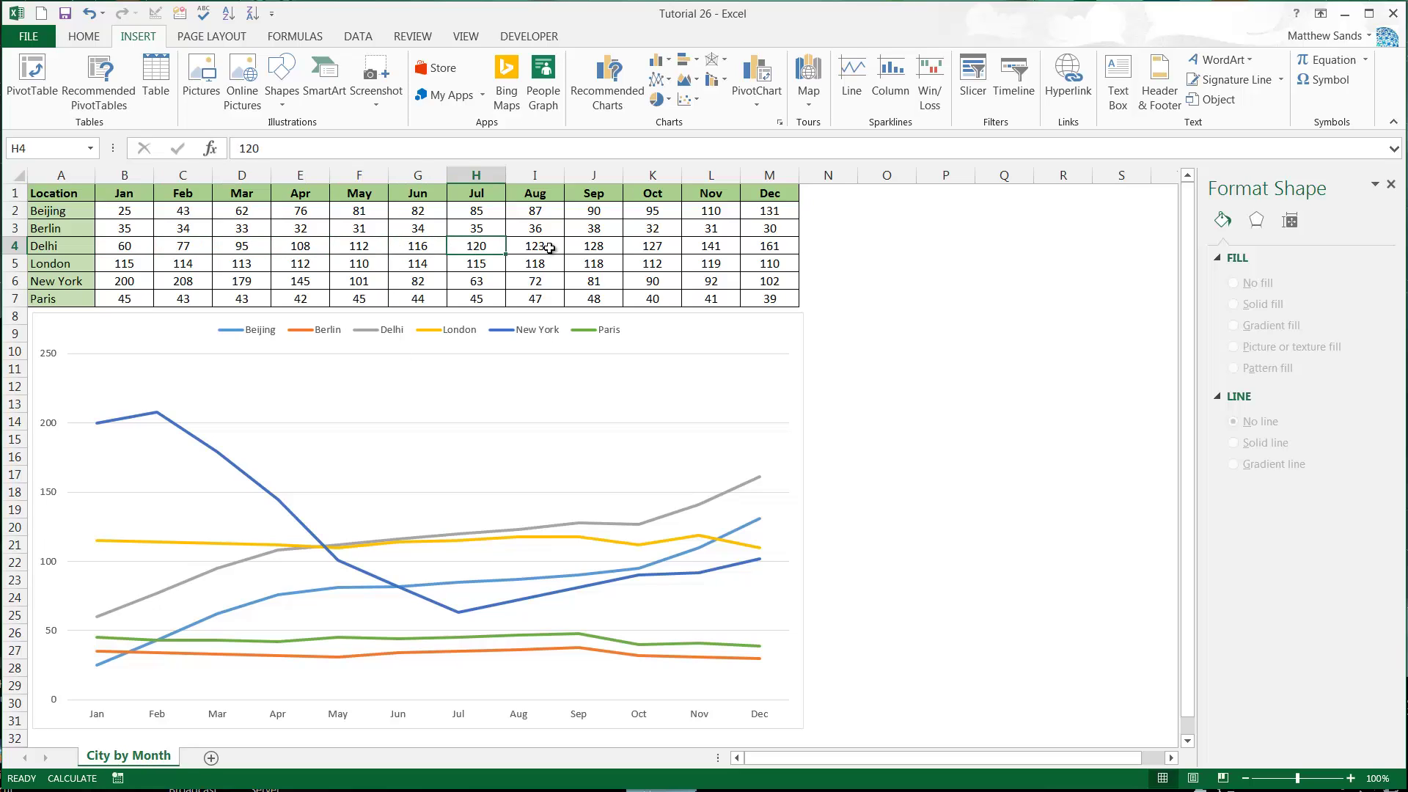
pyautogui.click(535, 247)
pyautogui.click(594, 247)
pyautogui.click(711, 247)
pyautogui.click(649, 247)
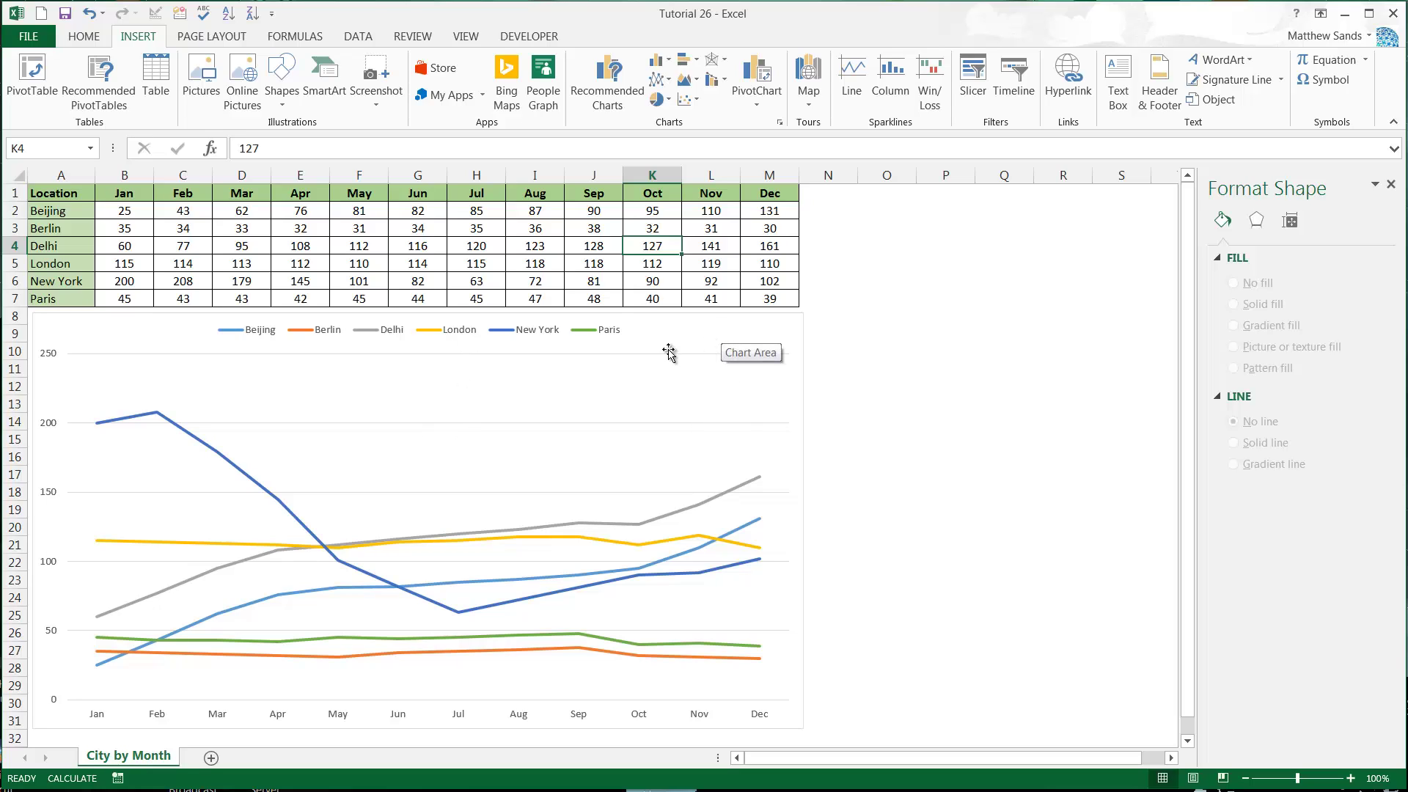
pyautogui.click(421, 241)
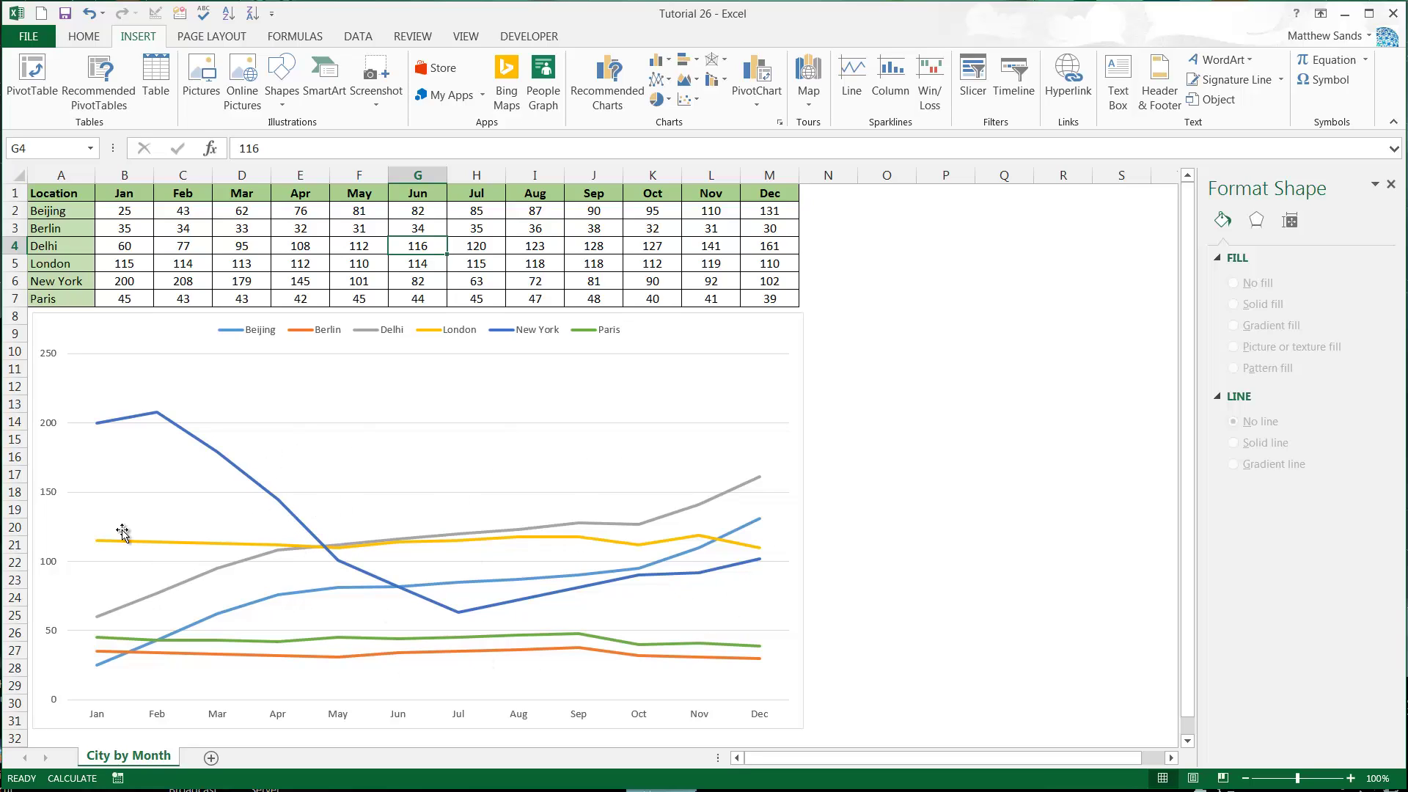
# Set the New York series' Dash type to Round Dot under Fill & Line.
pyautogui.rightClick(198, 443)
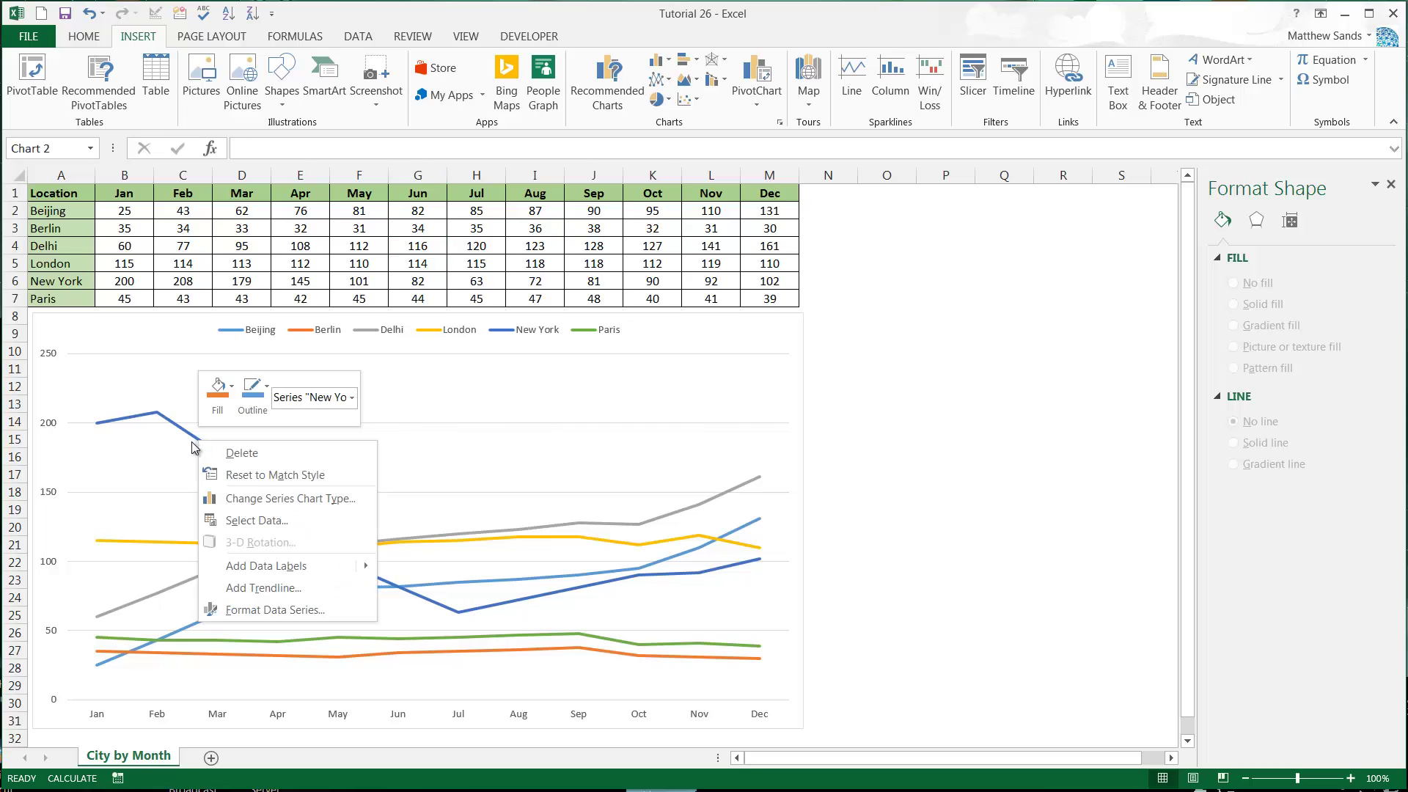
pyautogui.click(311, 611)
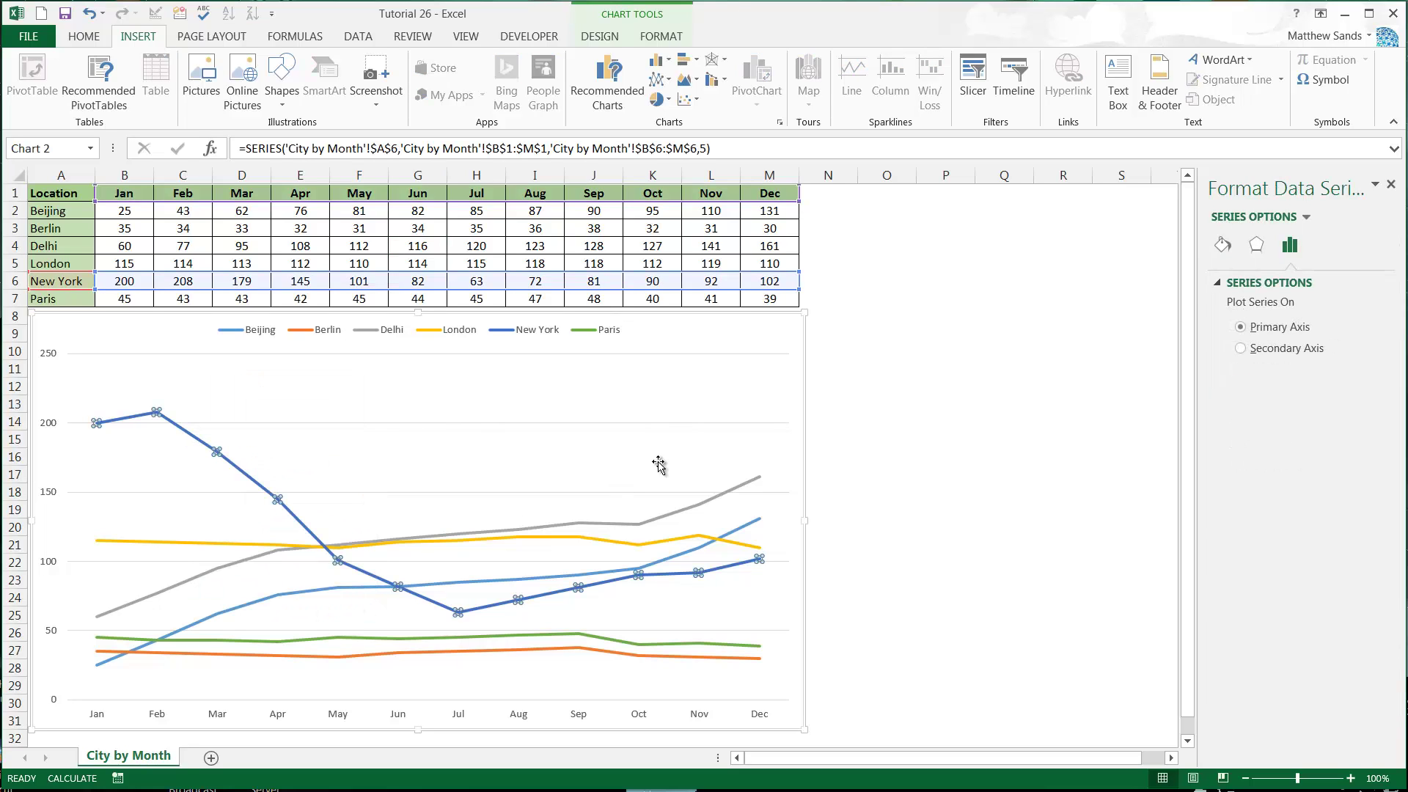
pyautogui.click(1224, 246)
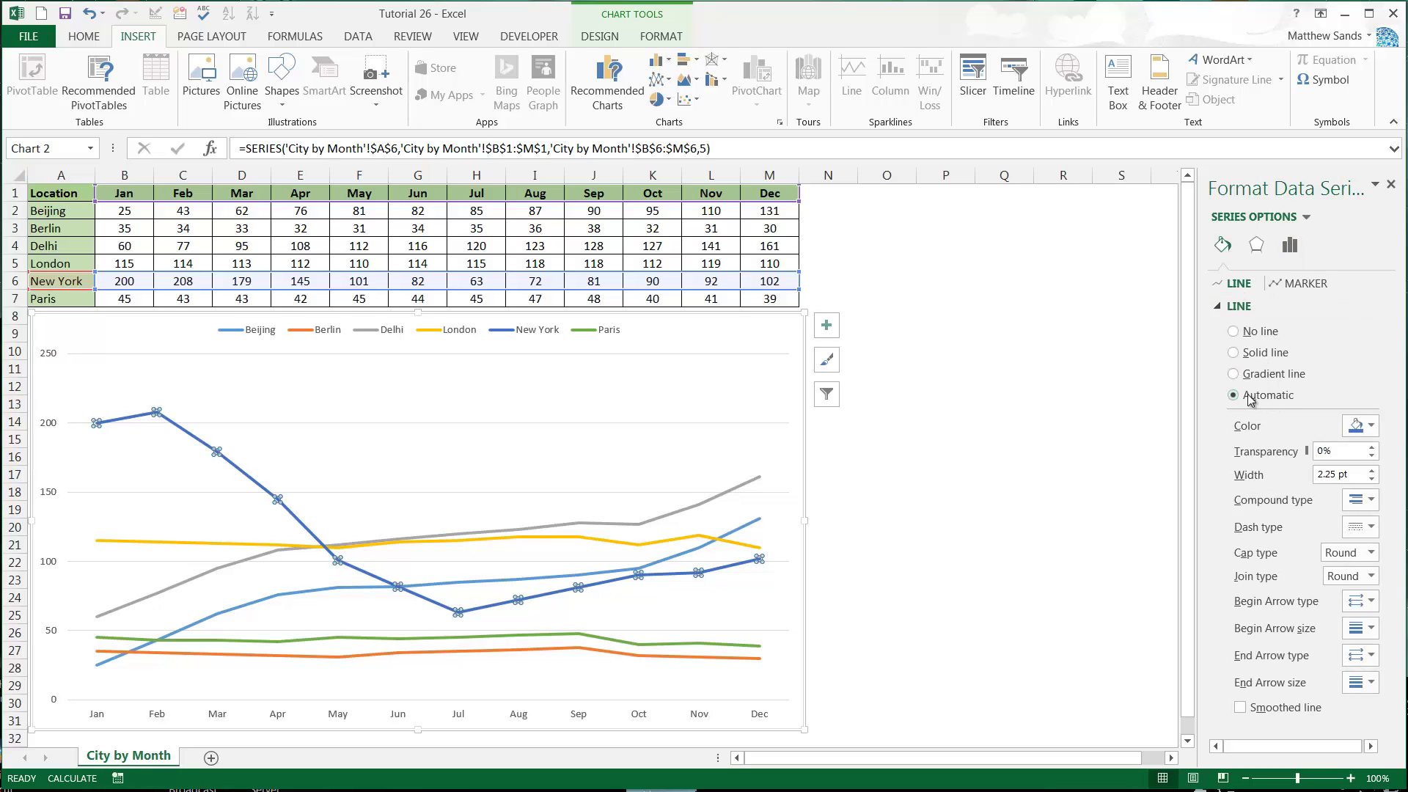
pyautogui.click(1362, 526)
pyautogui.press('Escape')
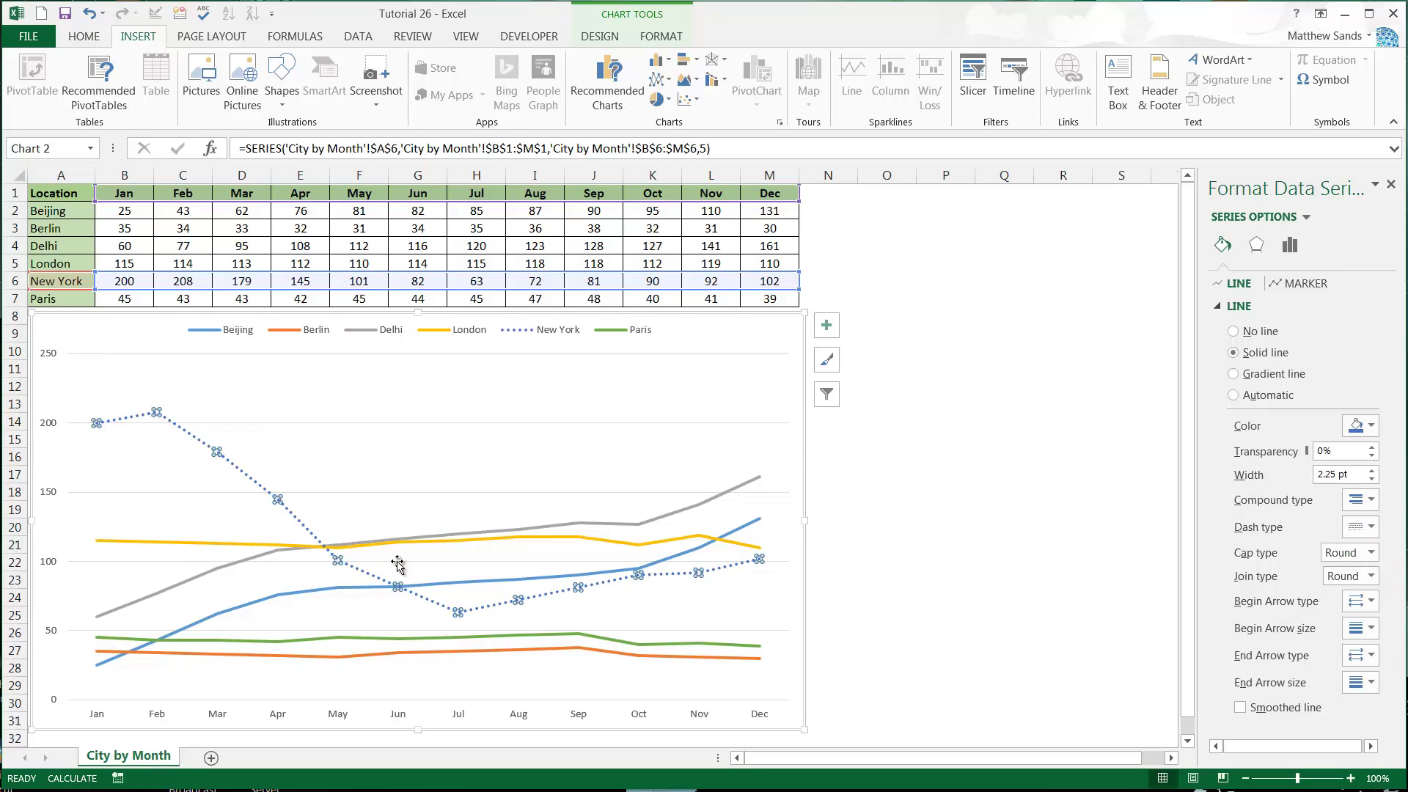
pyautogui.click(1028, 545)
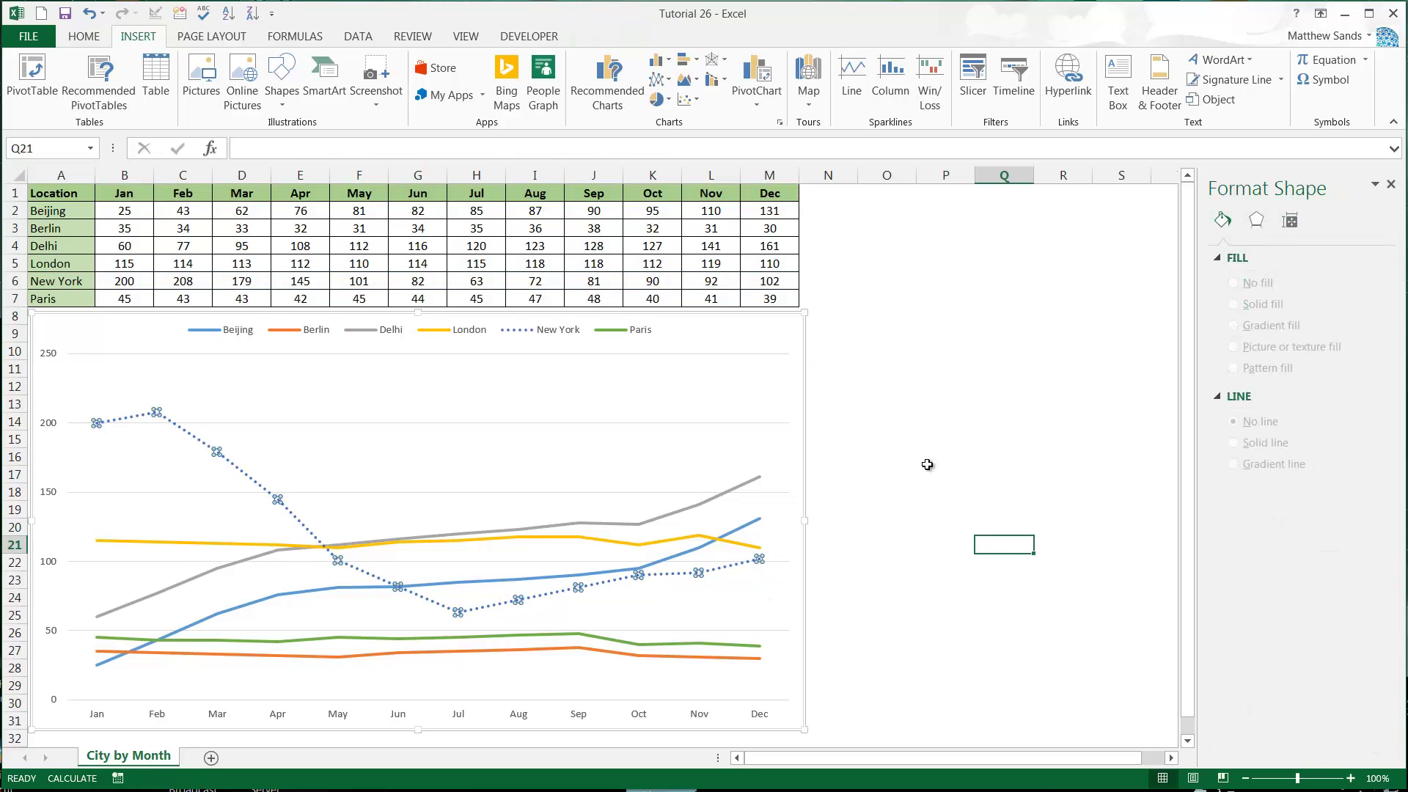
pyautogui.click(865, 431)
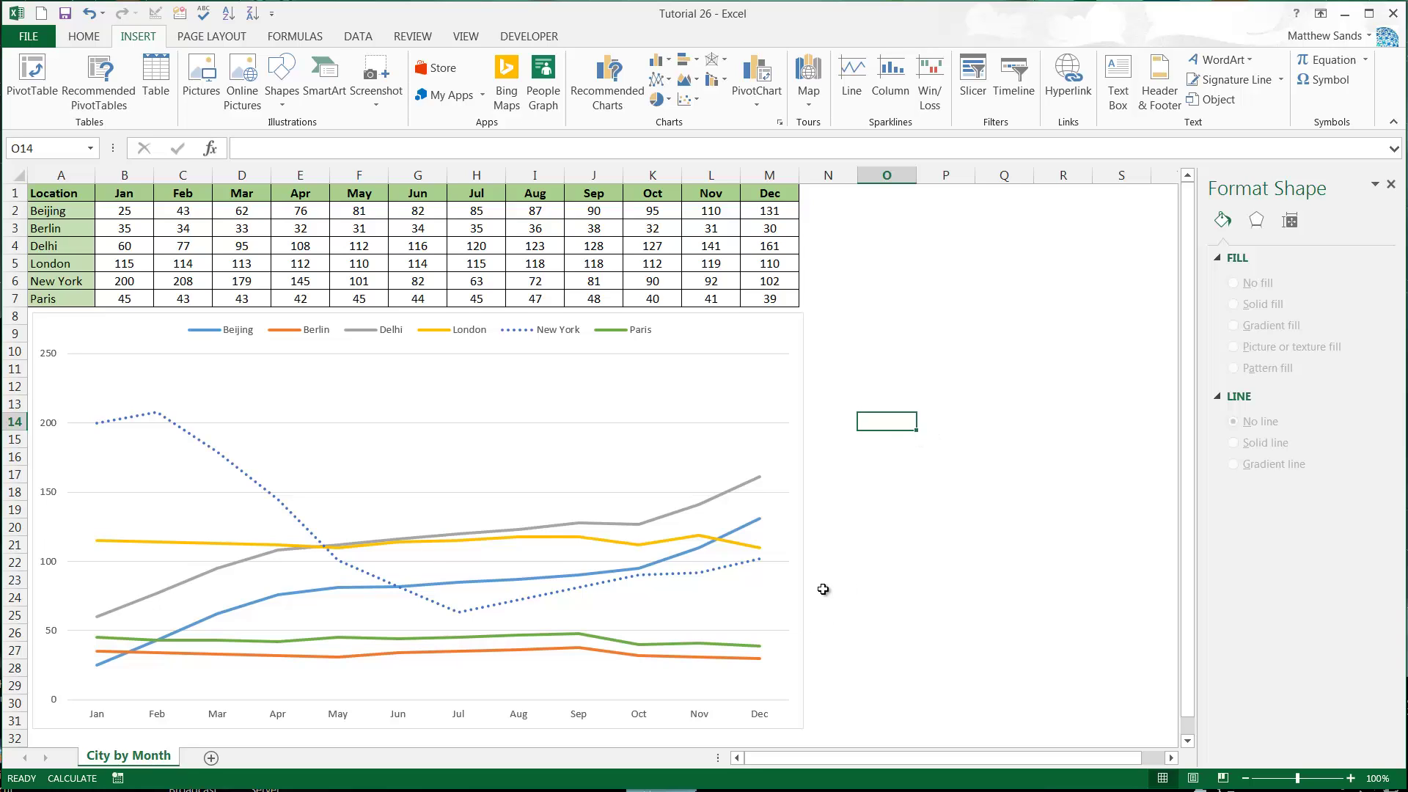
# Repeat the Round Dot dash with F4 on the London, Delhi, Paris and Berlin lines.
pyautogui.click(521, 537)
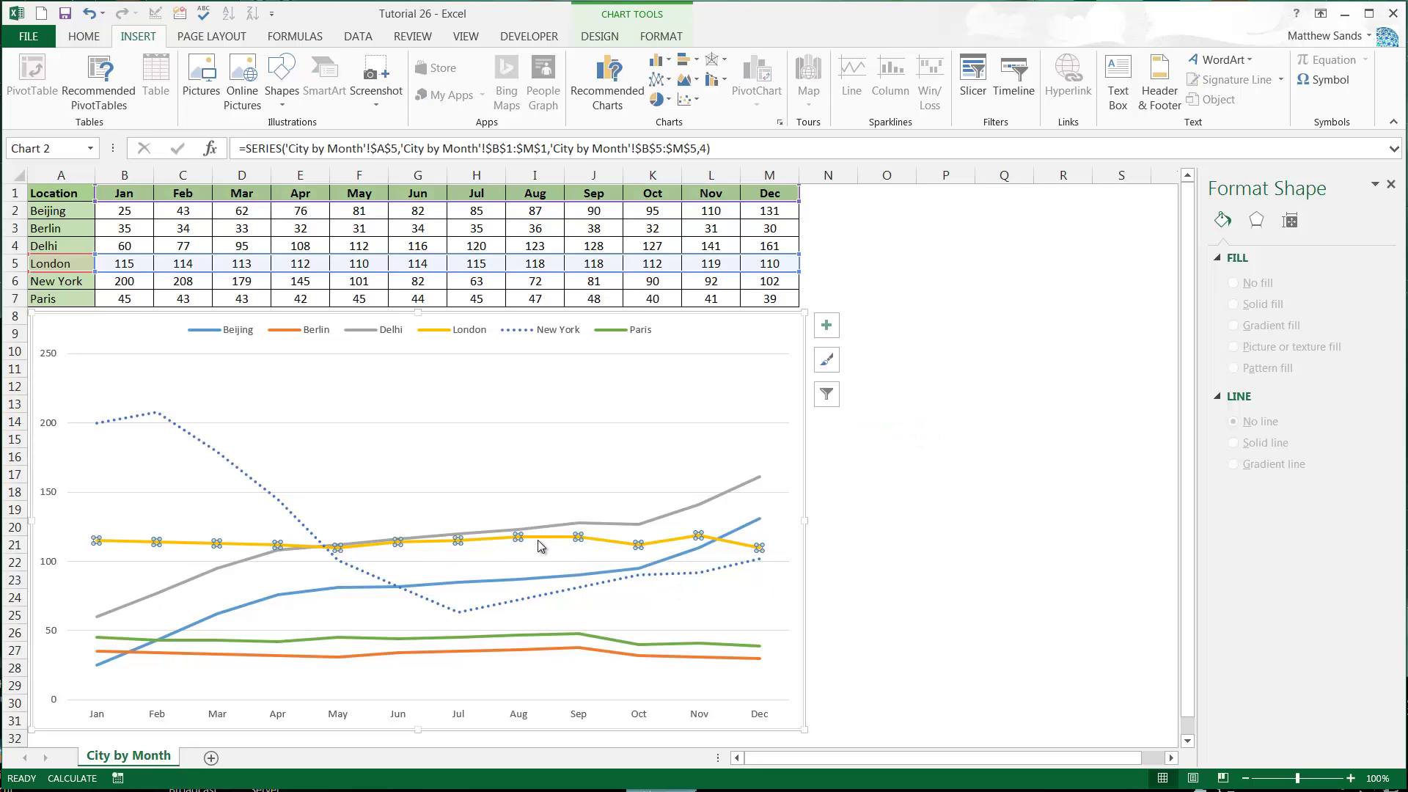
pyautogui.press('F4')
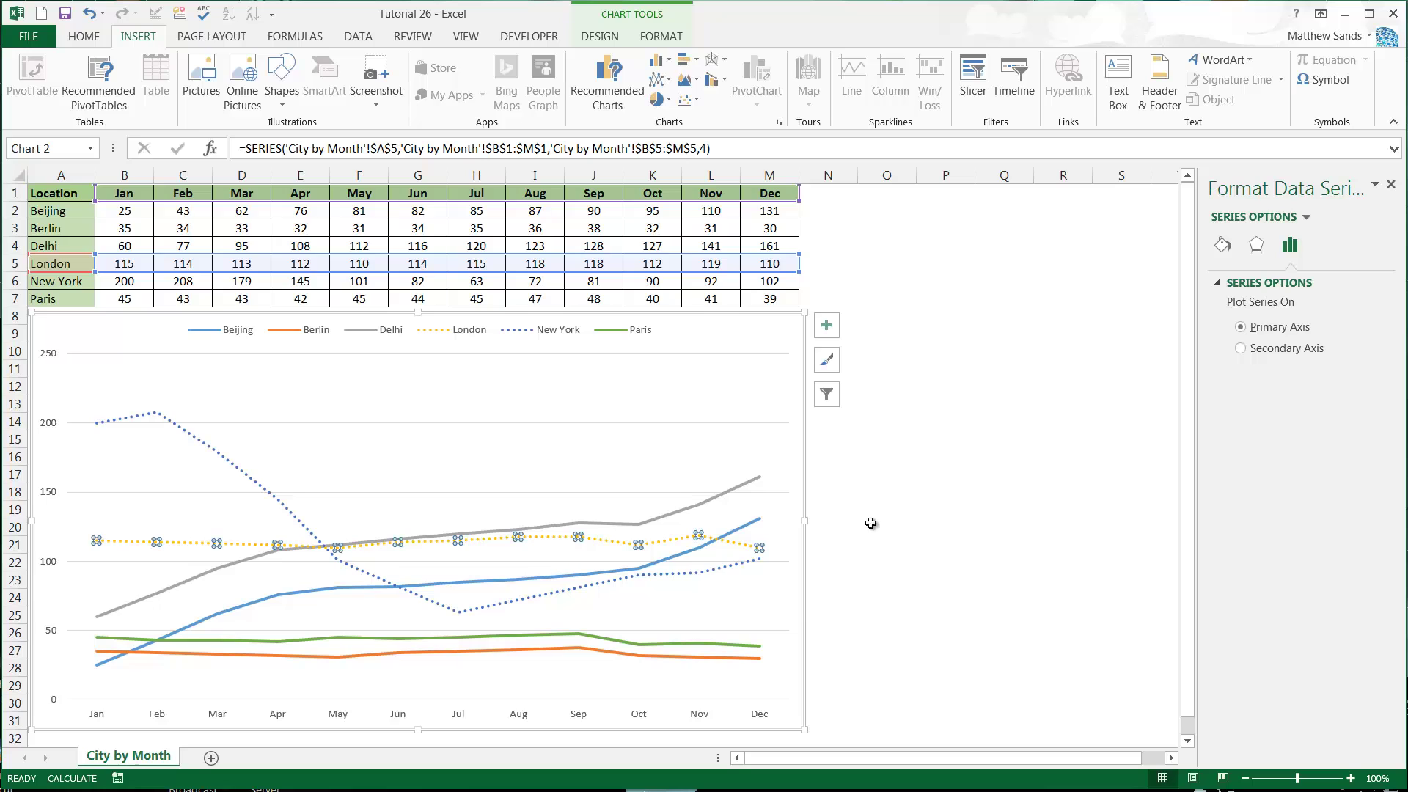
pyautogui.click(634, 525)
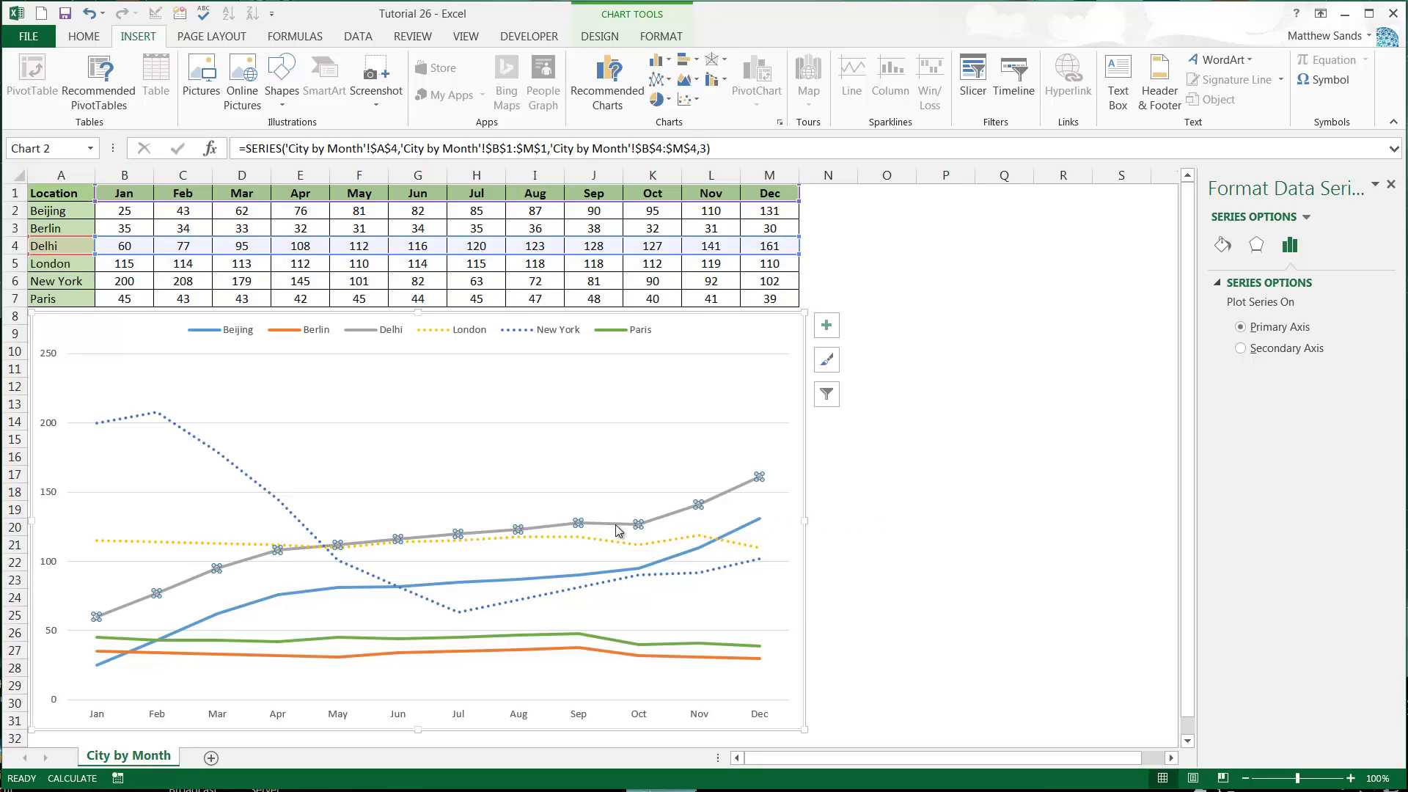
pyautogui.press('F4')
pyautogui.click(495, 632)
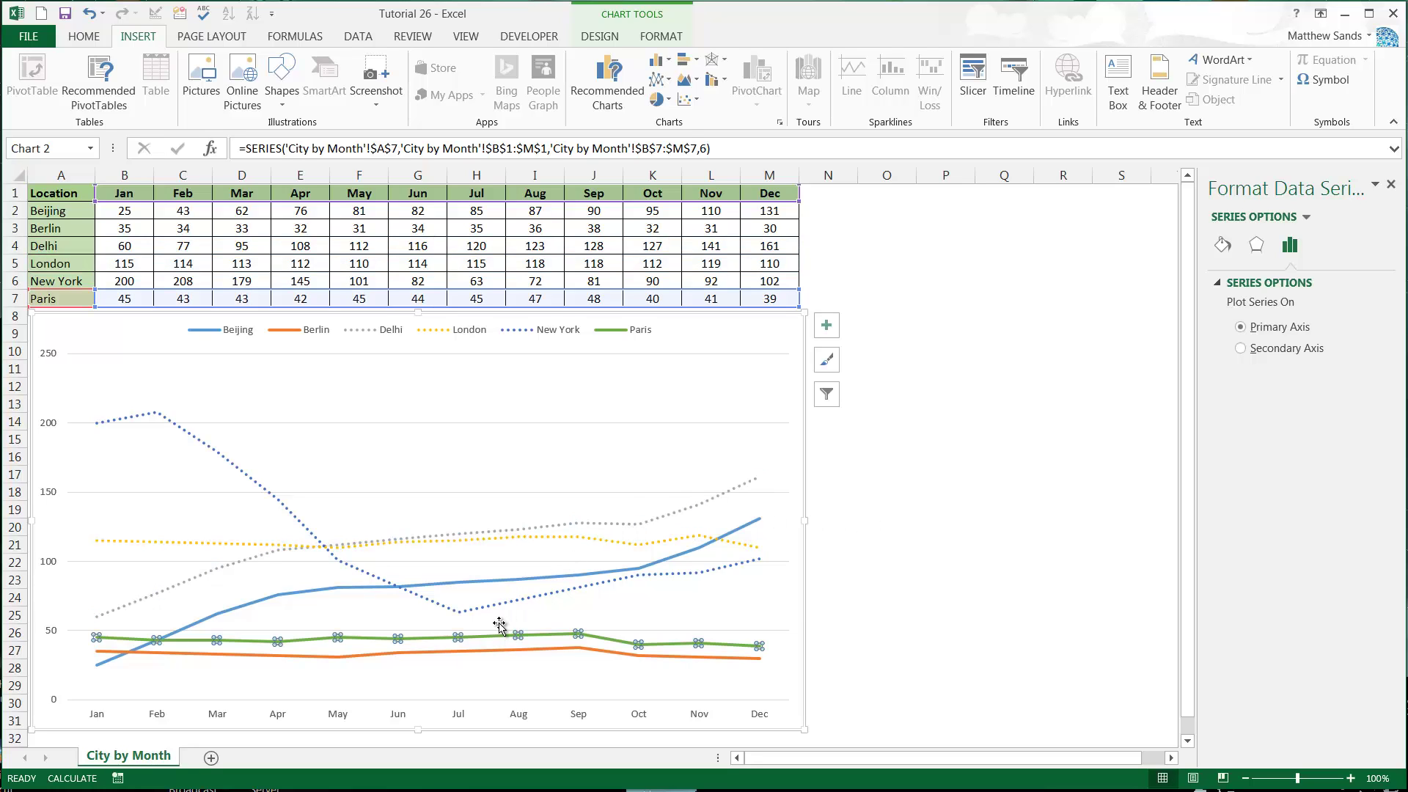
pyautogui.press('F4')
pyautogui.click(477, 651)
pyautogui.press('F4')
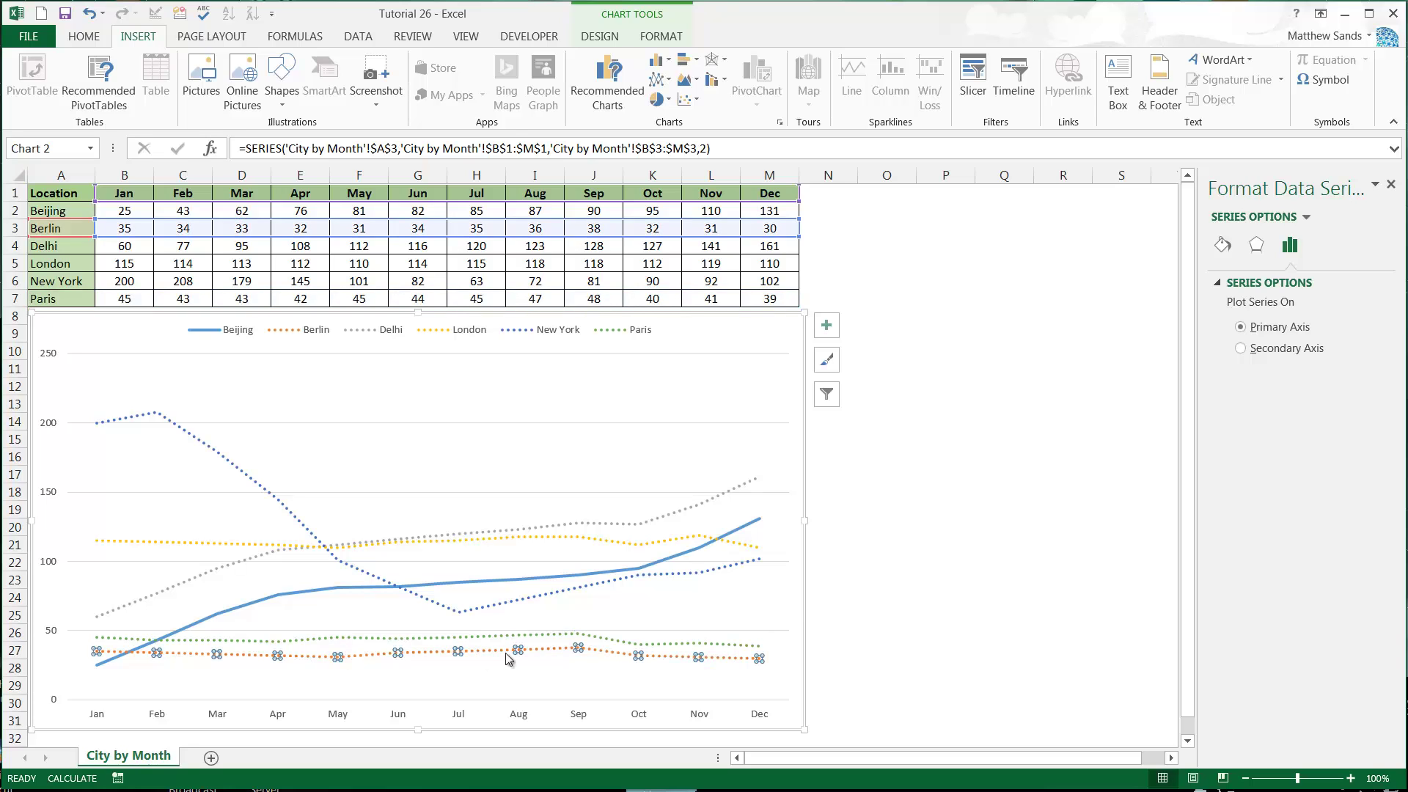
pyautogui.click(1021, 561)
pyautogui.click(932, 387)
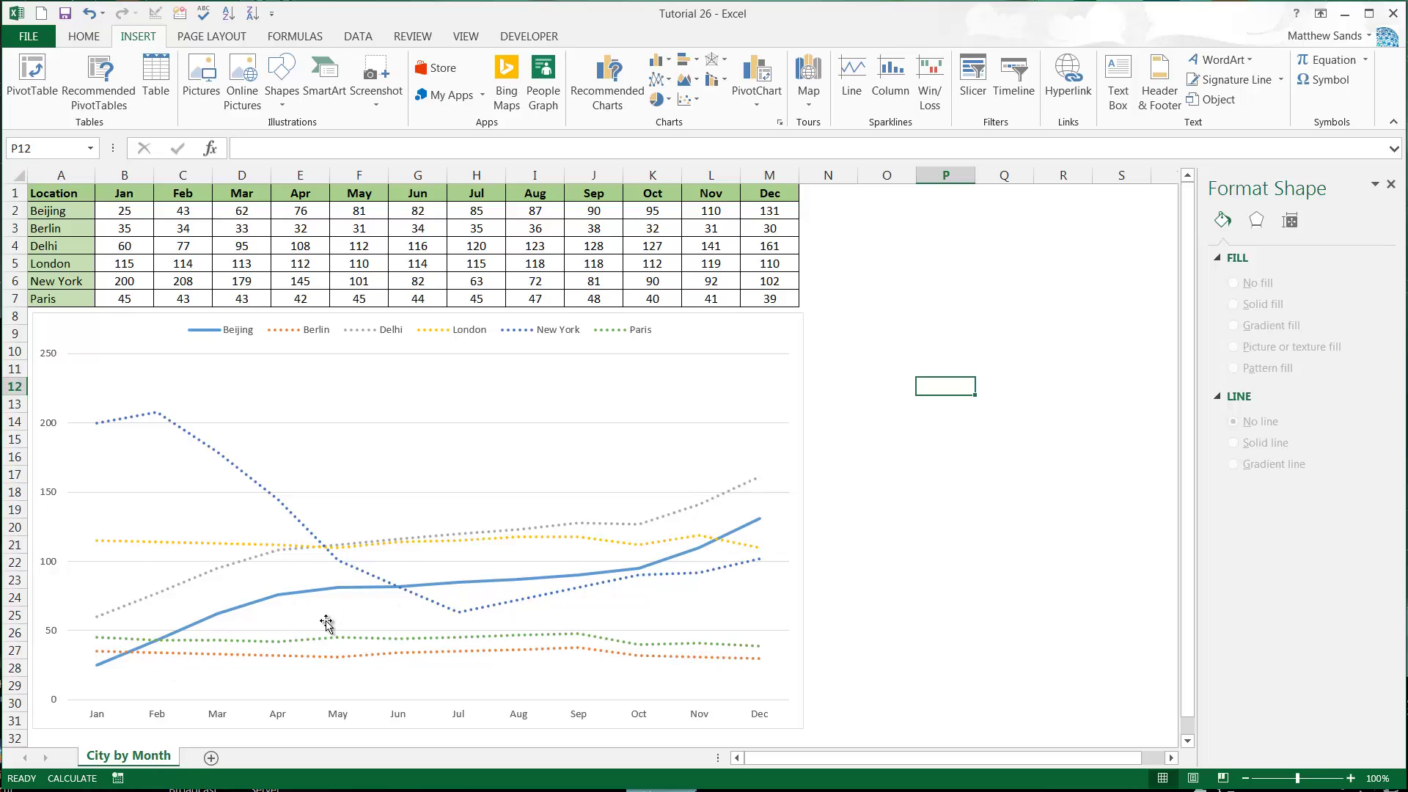
pyautogui.click(887, 316)
pyautogui.click(828, 263)
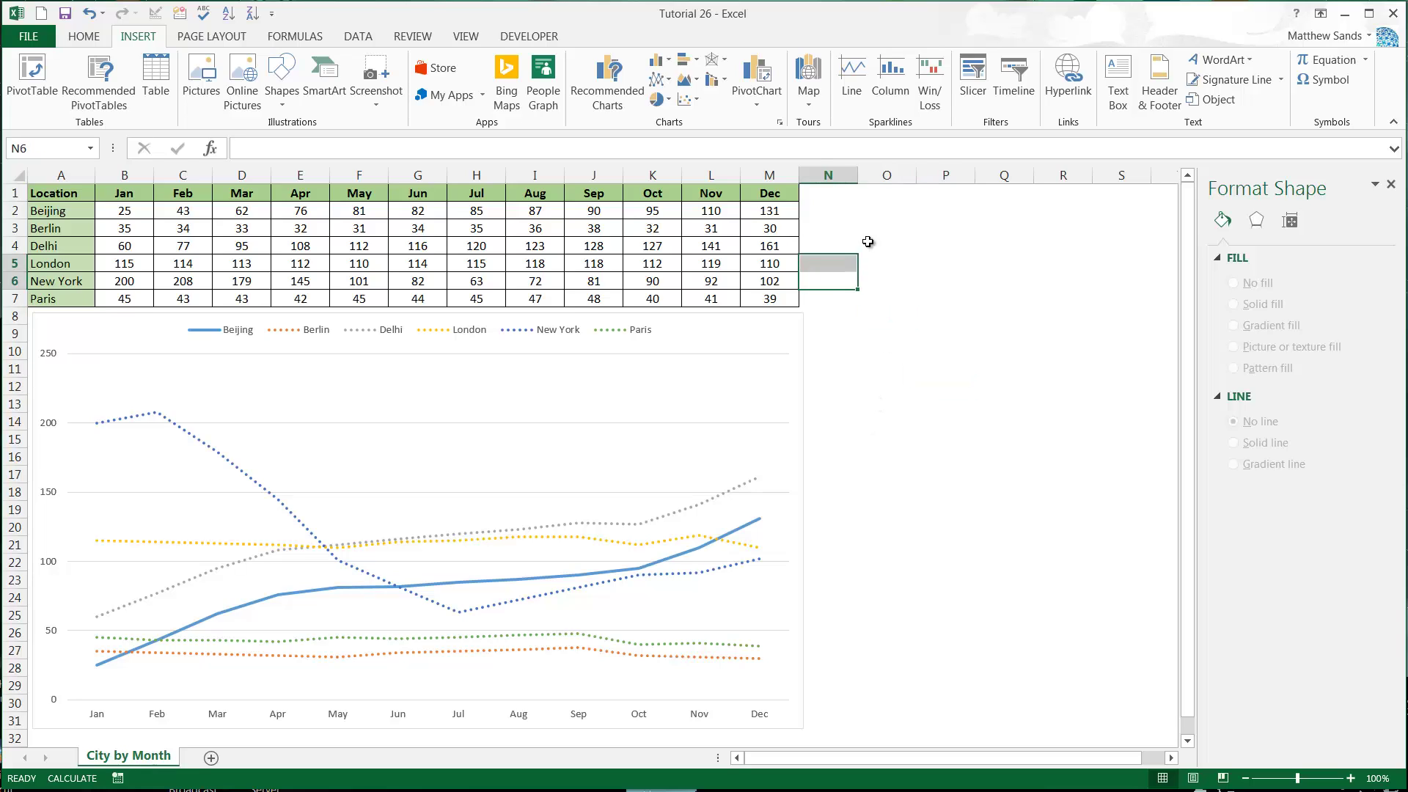
pyautogui.click(876, 251)
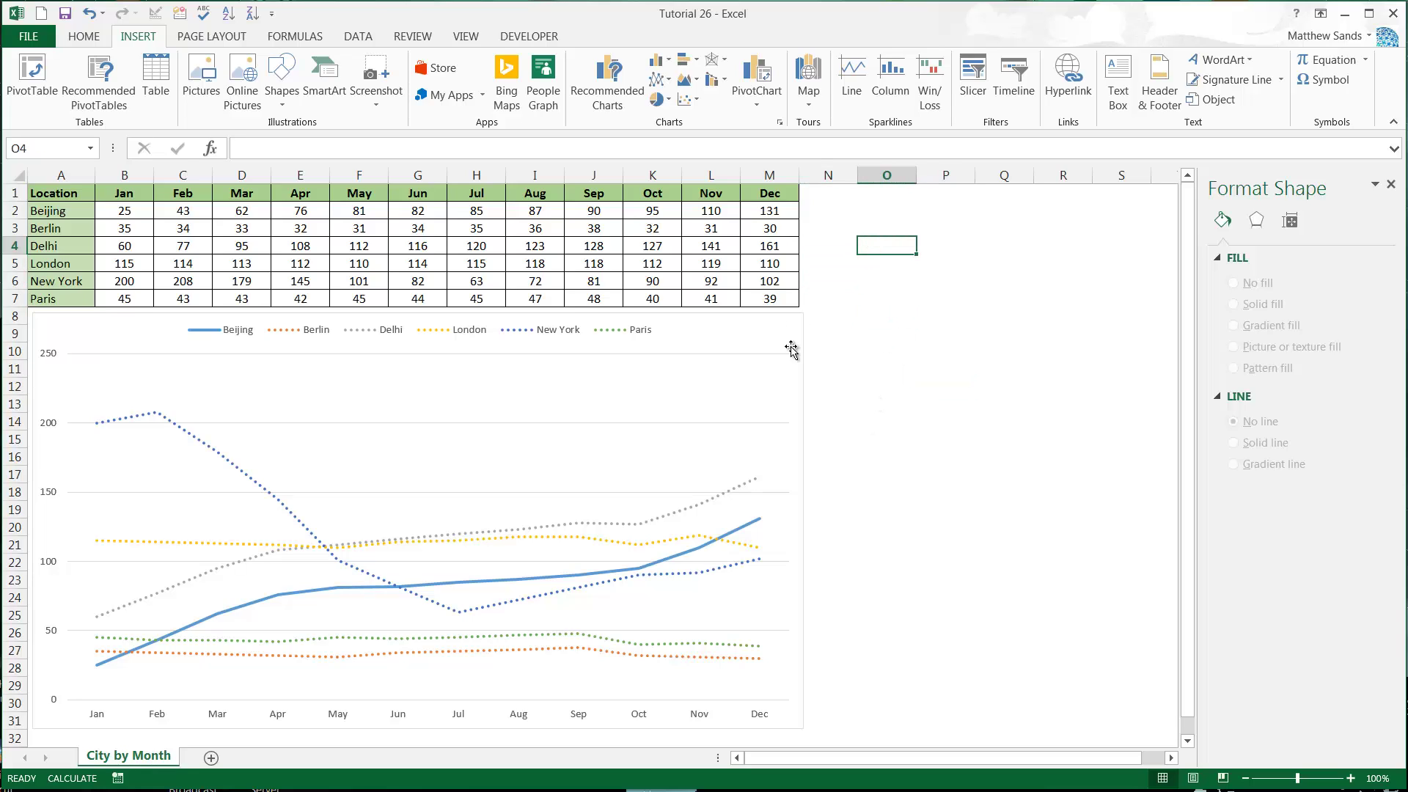
pyautogui.click(378, 231)
pyautogui.click(305, 228)
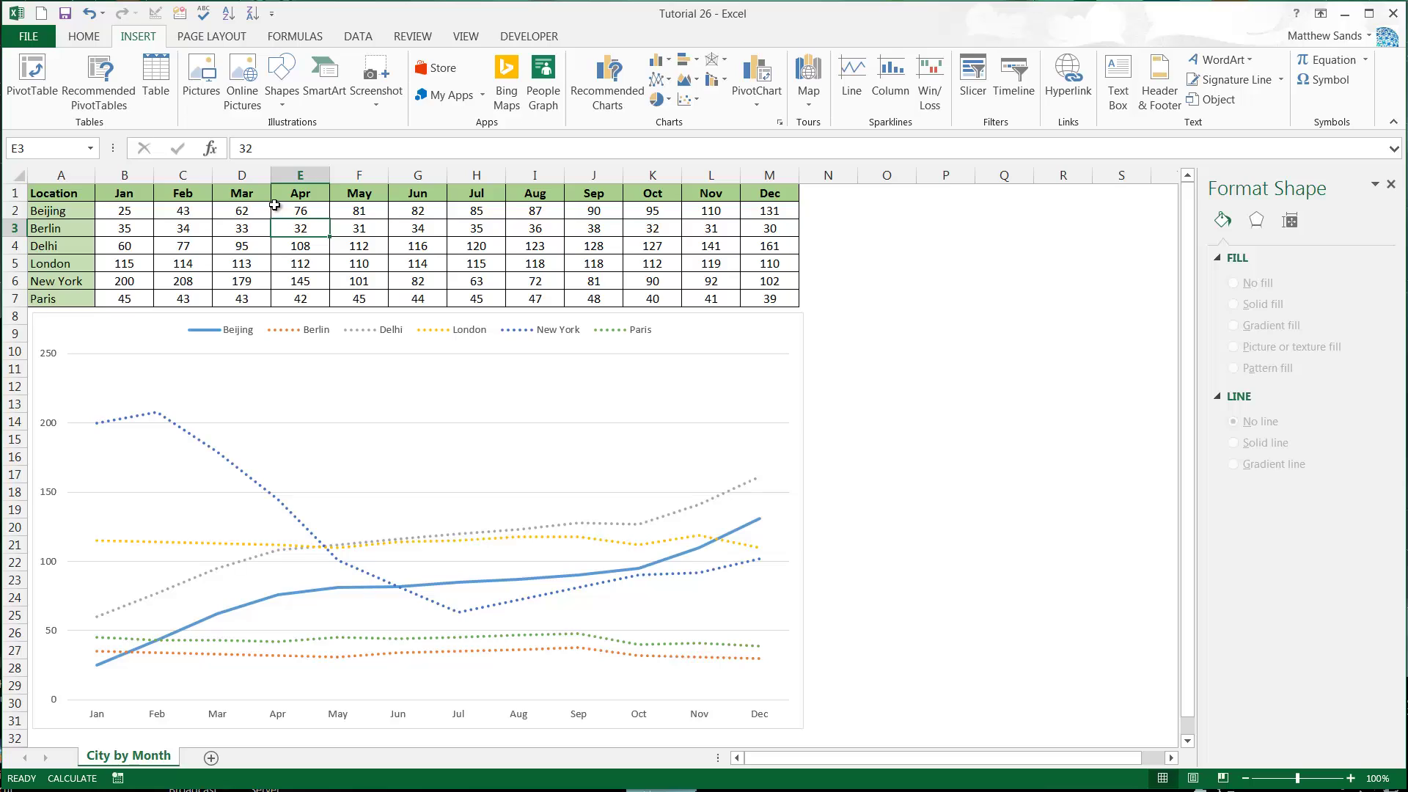
pyautogui.click(481, 233)
pyautogui.click(434, 229)
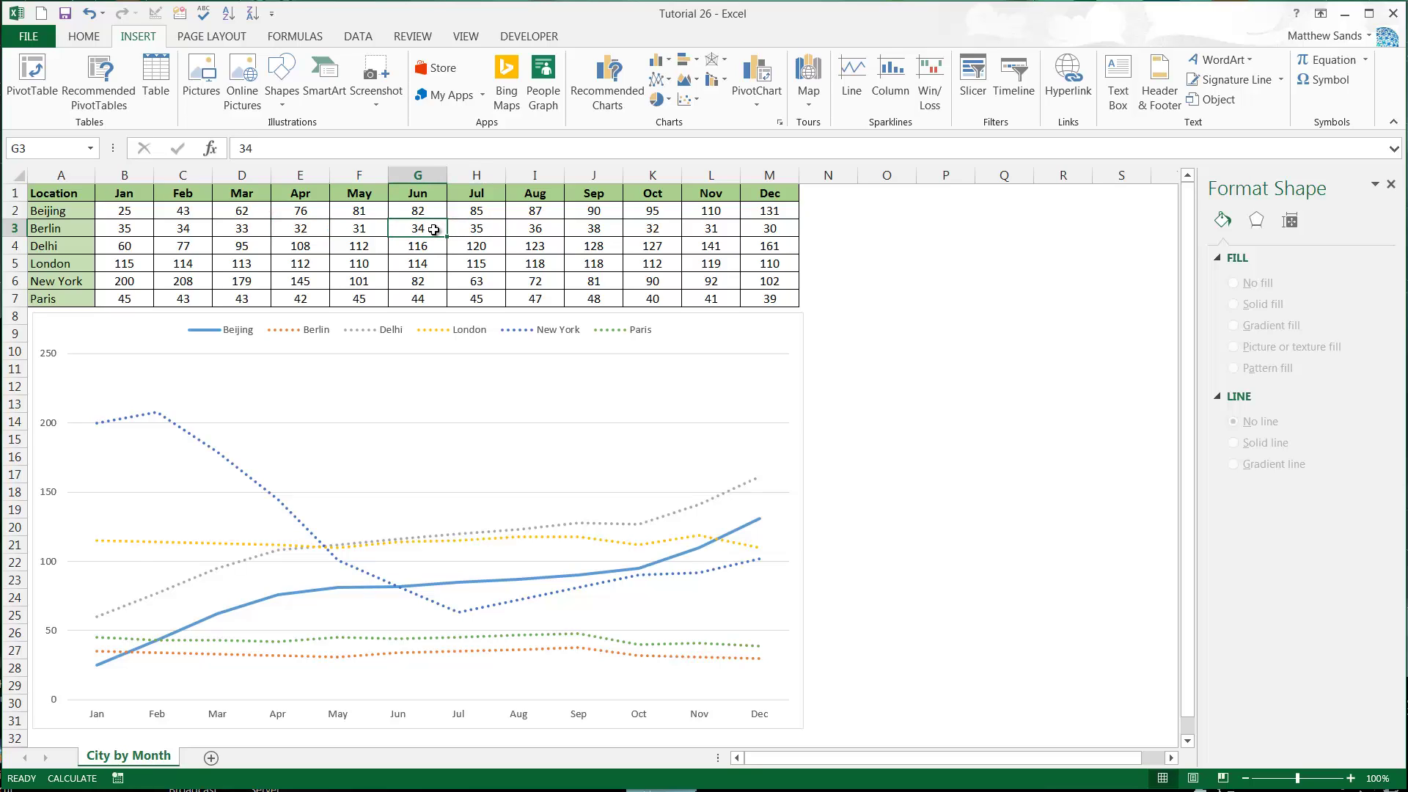
pyautogui.click(450, 228)
pyautogui.click(418, 229)
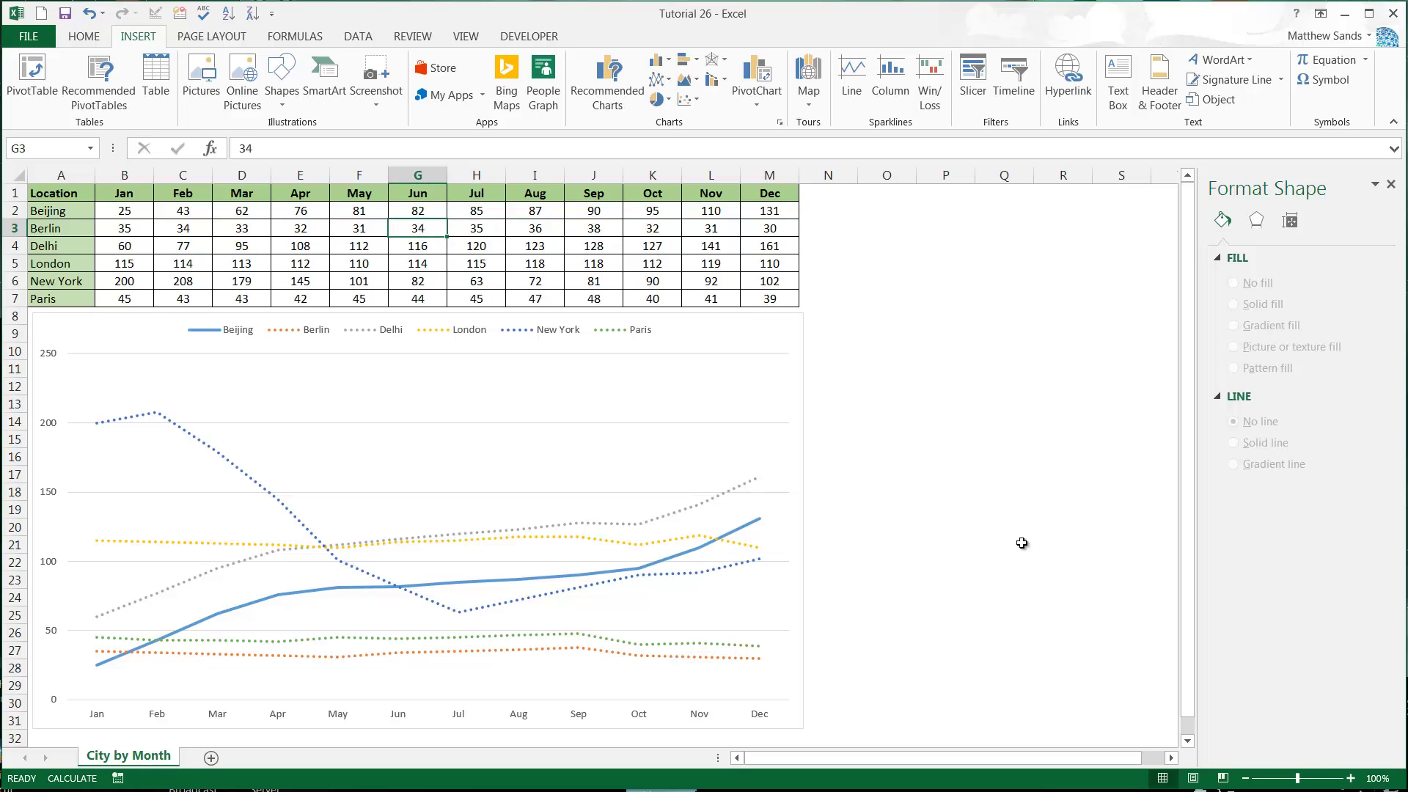